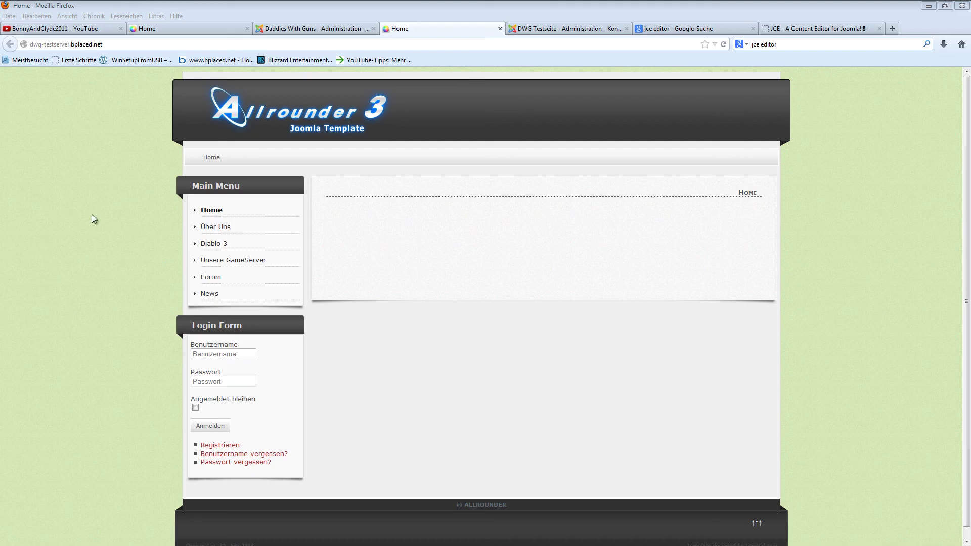
Step: Open the article category list in the Daddies With Guns administration
left_click(292, 31)
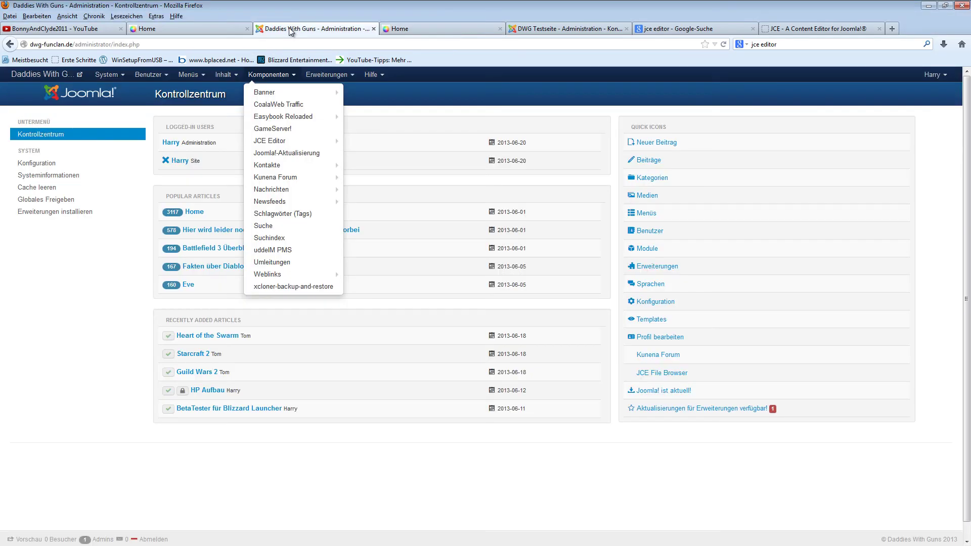
left_click(387, 441)
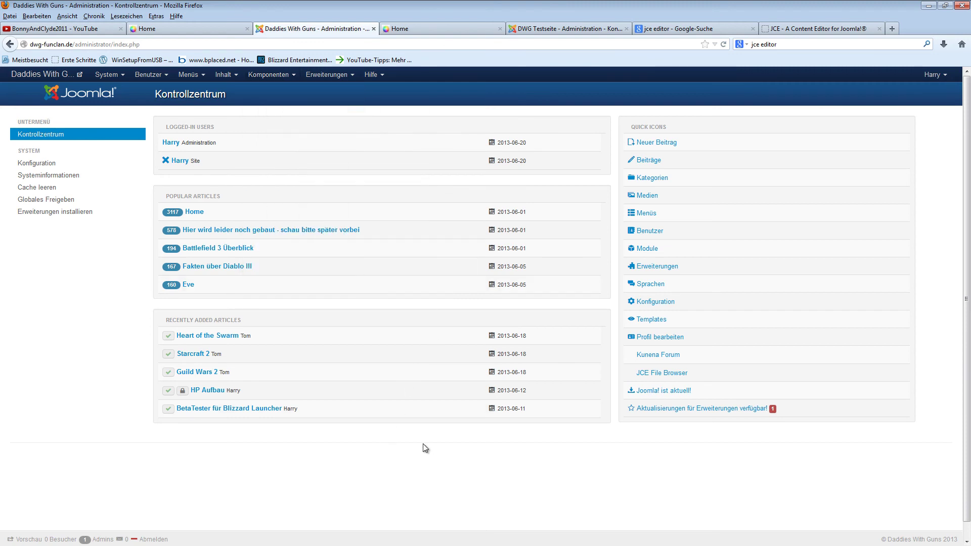
left_click(224, 75)
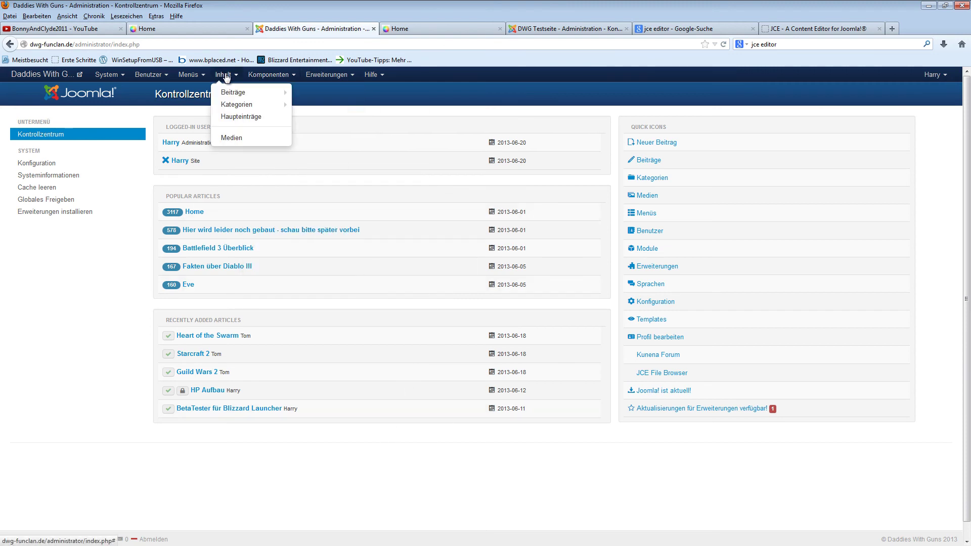
left_click(243, 105)
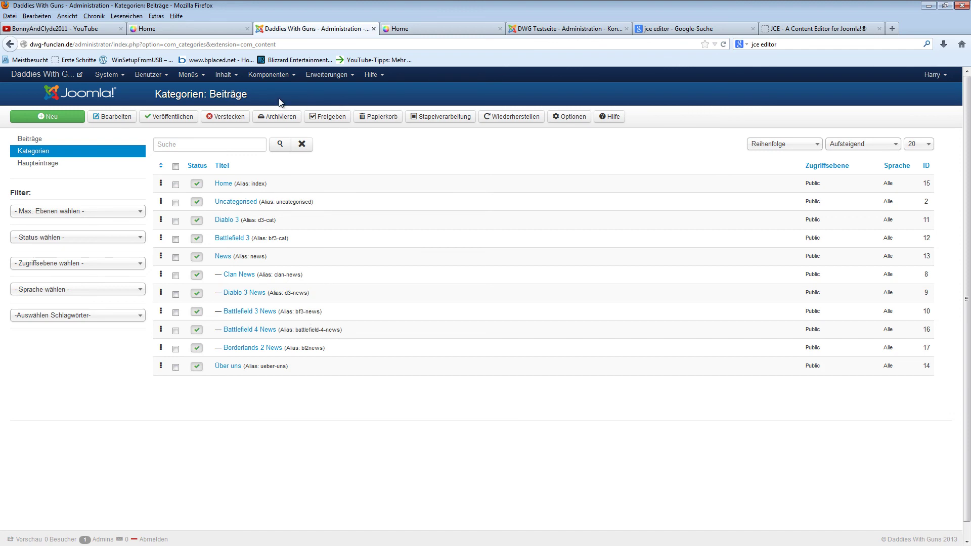
Step: On the live clan site, examine the News page, the Diablo 3 News list and its article BetaTester für Blizzard Launcher
left_click(199, 26)
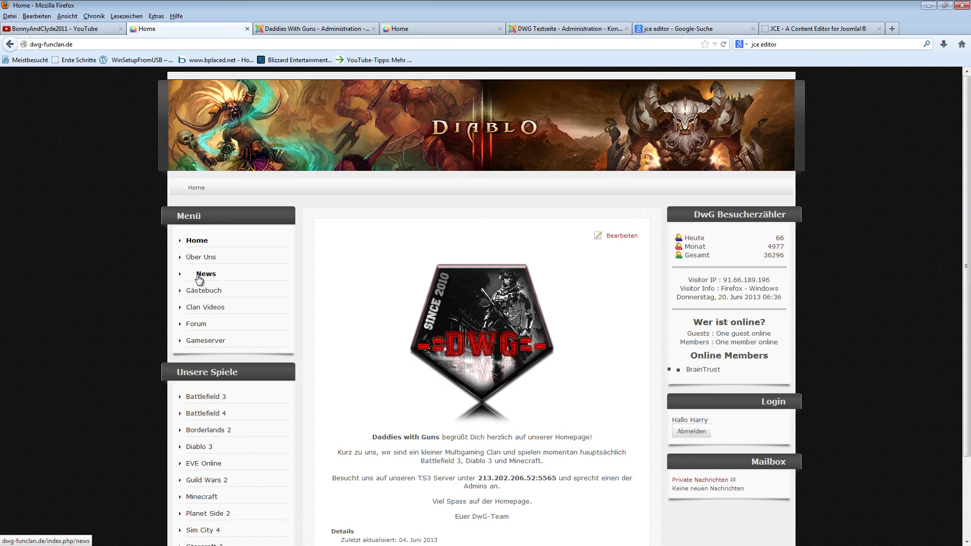
left_click(206, 274)
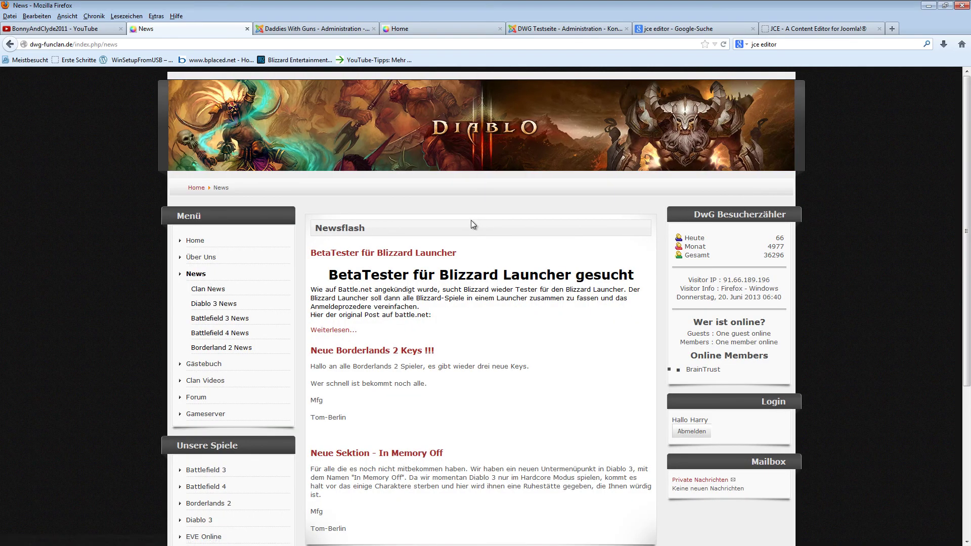
scroll(404, 207, "down", 2)
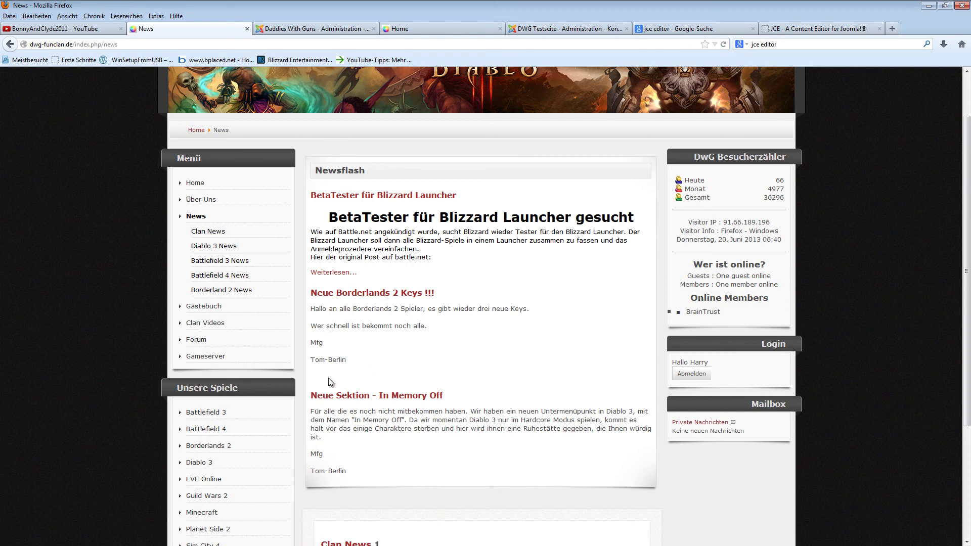
left_click_drag(356, 360, 314, 308)
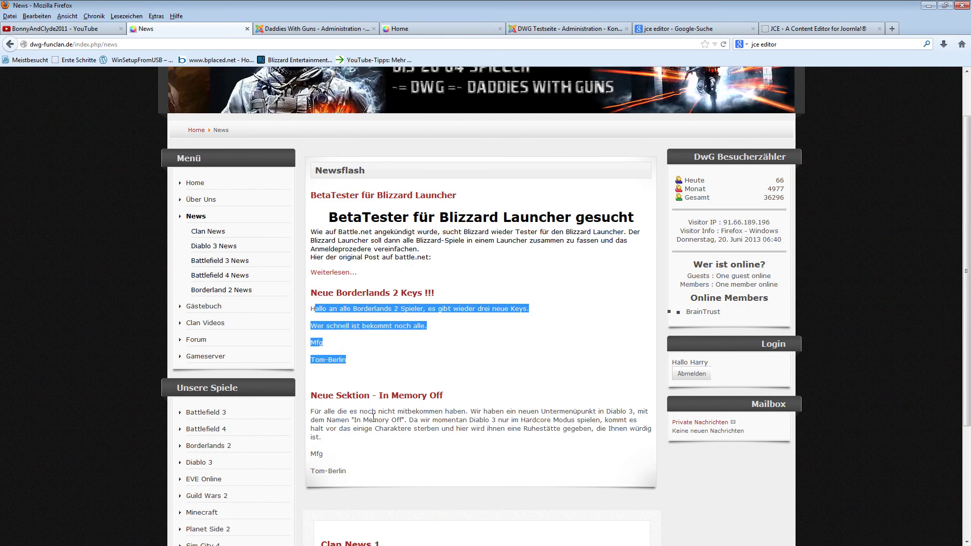
left_click(374, 381)
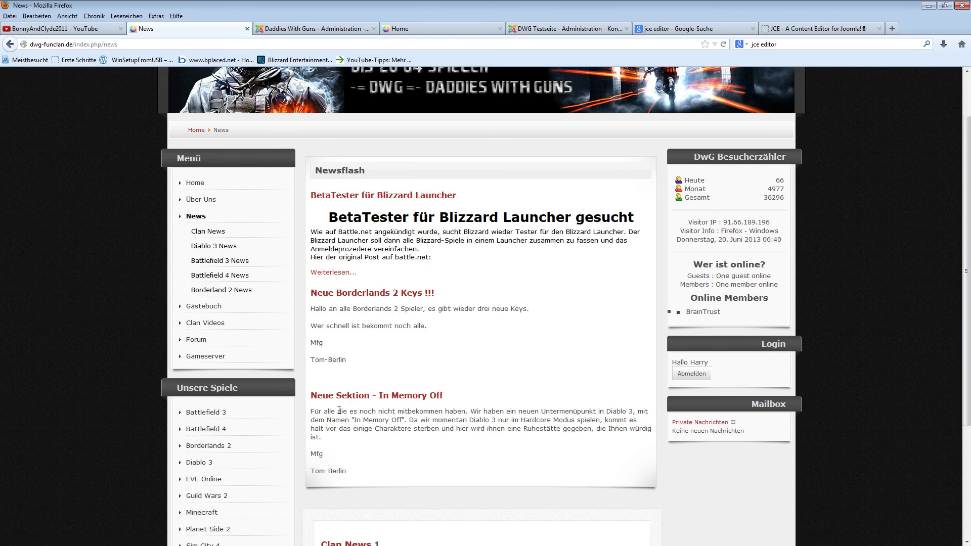
left_click(215, 247)
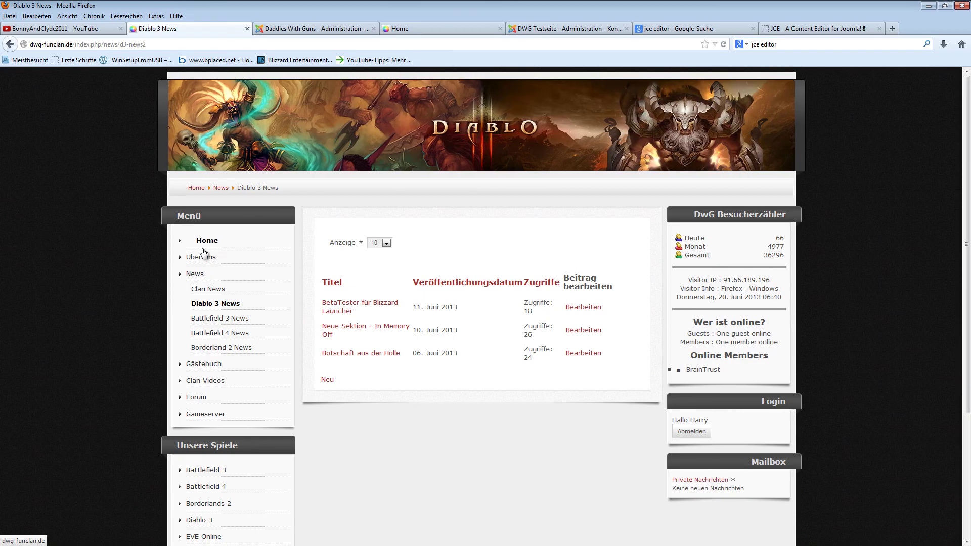
left_click(342, 310)
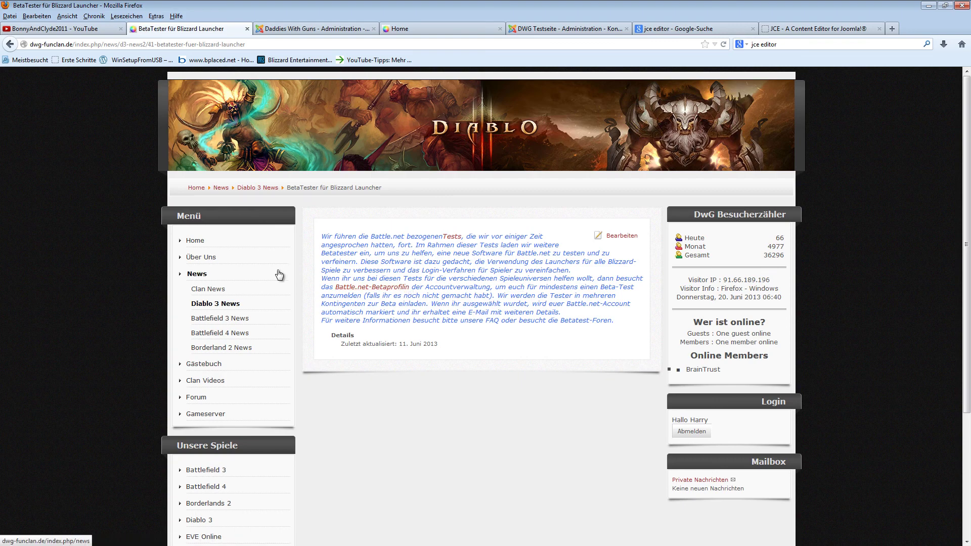
left_click(201, 276)
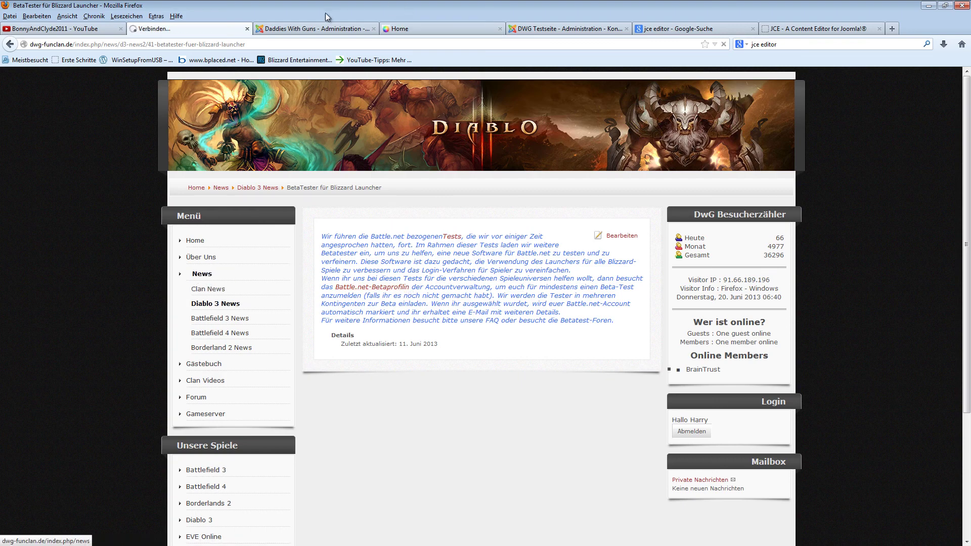
Step: Open the article list in the Daddies With Guns administration and set it to show all entries
left_click(312, 30)
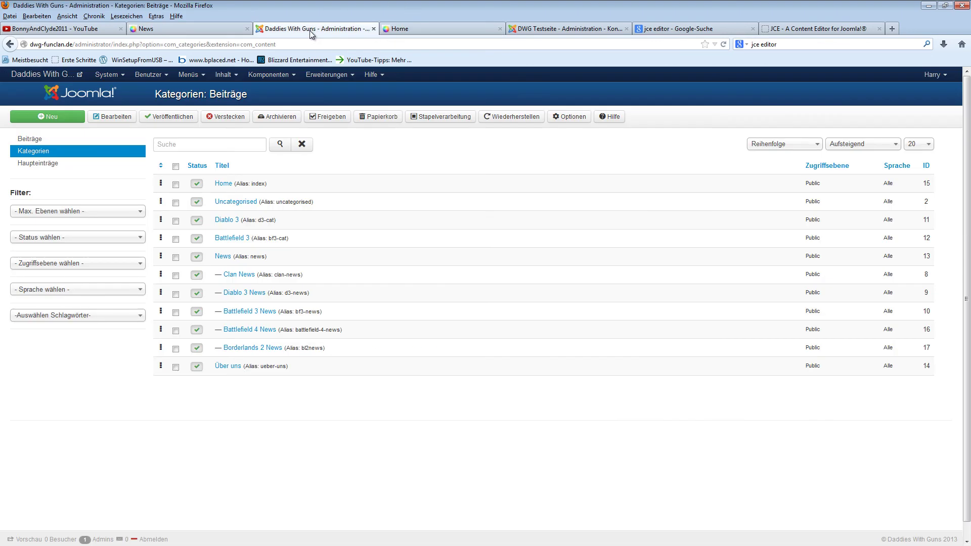
left_click(226, 77)
left_click(231, 92)
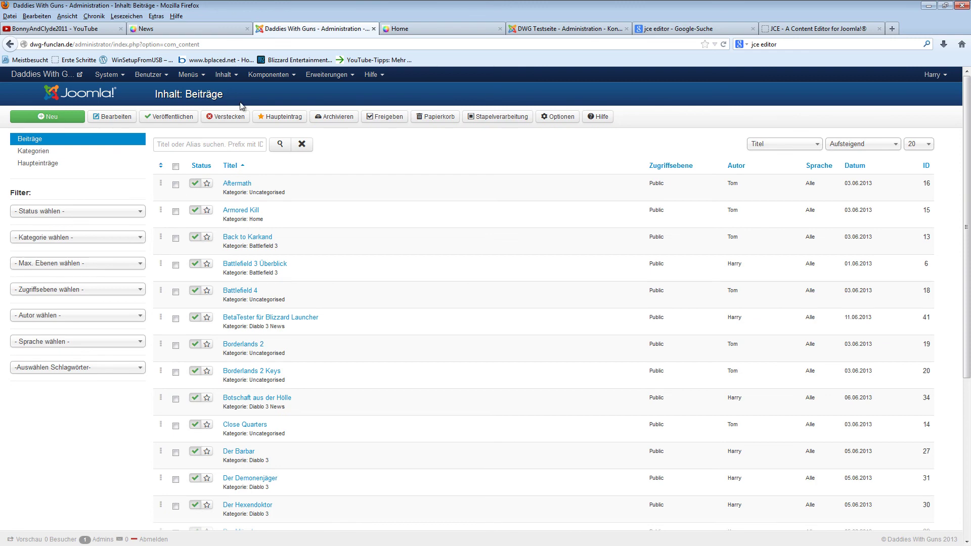
scroll(724, 146, "down", 5)
scroll(724, 146, "up", 5)
left_click(927, 145)
left_click(915, 260)
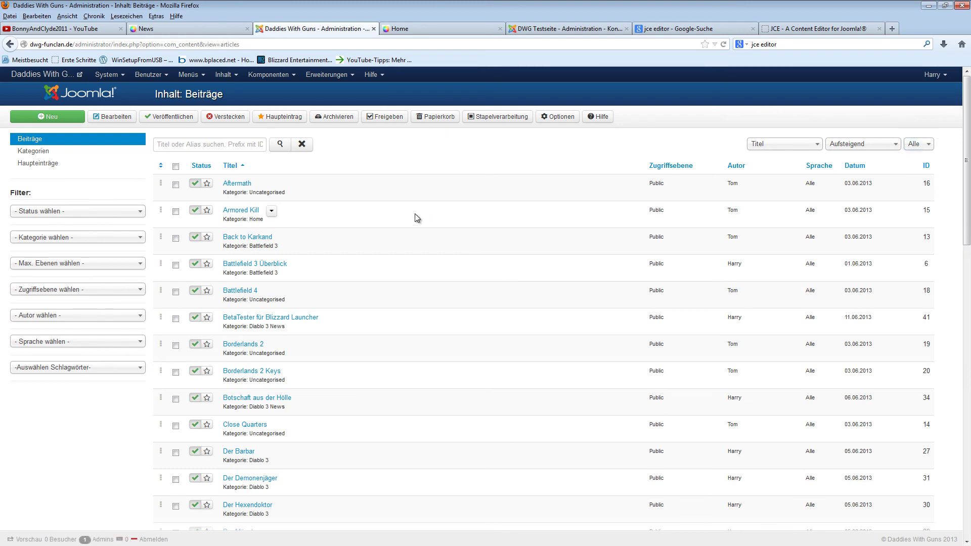
Step: Check in the locked article HP Aufbau in the article list
scroll(412, 216, "down", 12)
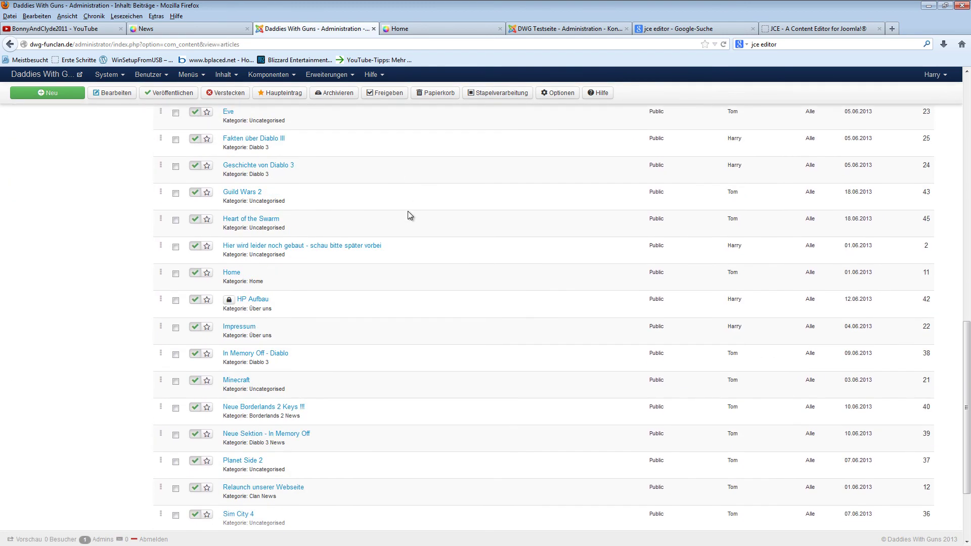
scroll(408, 208, "down", 4)
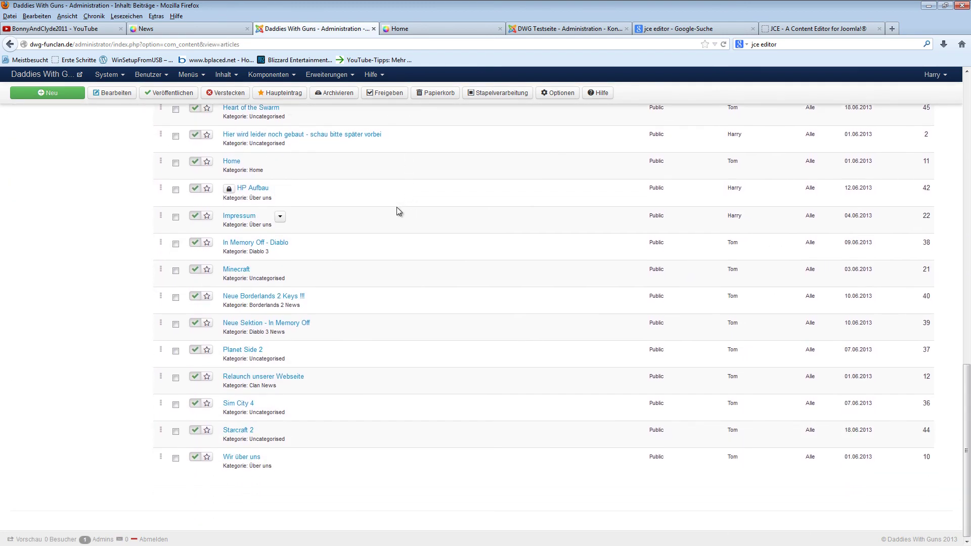
left_click(229, 190)
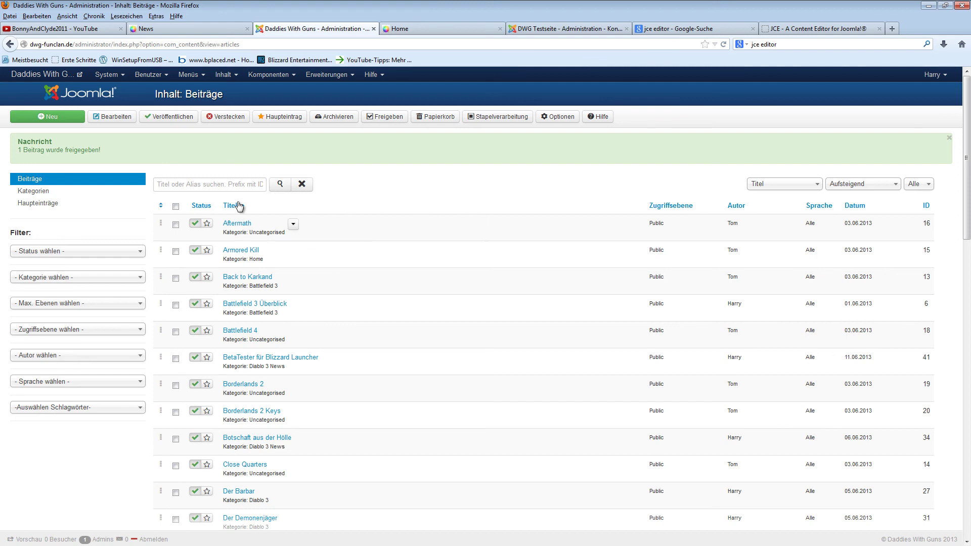
Step: Filter the articles by the category Diablo 3 and open the article Der Zauberer to look through its content
left_click(76, 279)
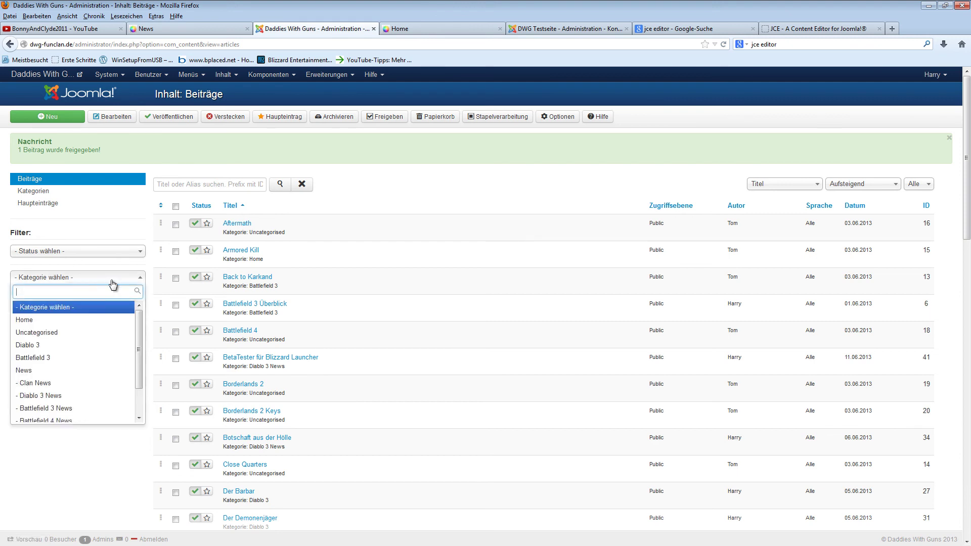
left_click(28, 347)
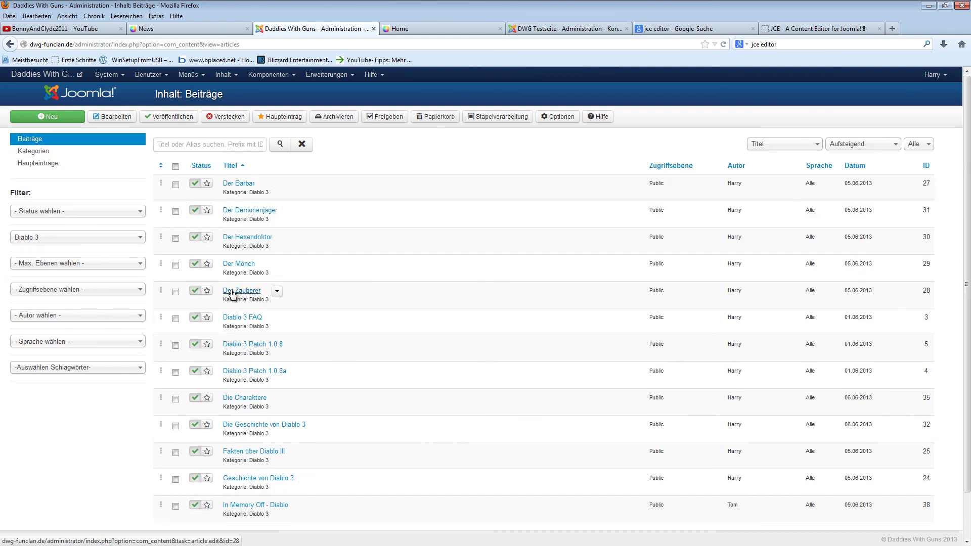
left_click(232, 291)
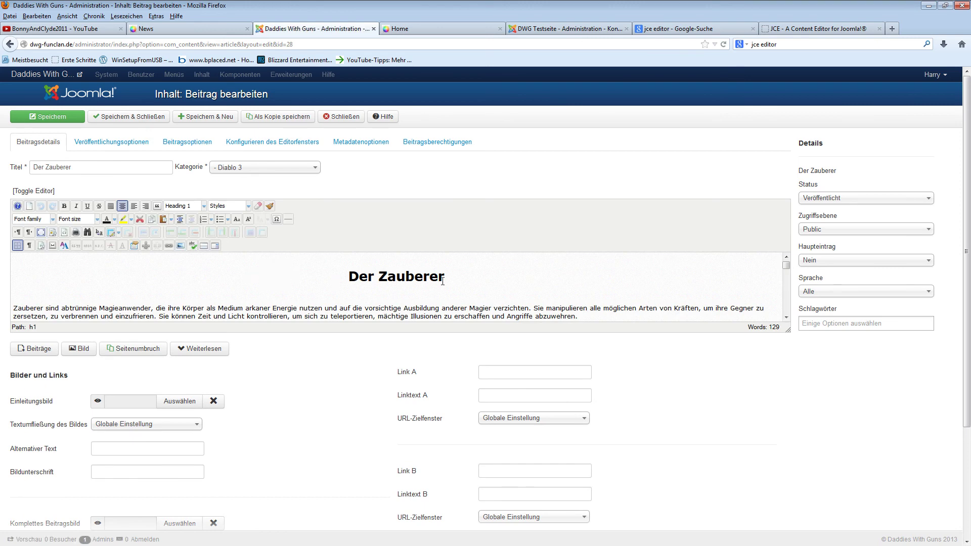
scroll(443, 281, "down", 5)
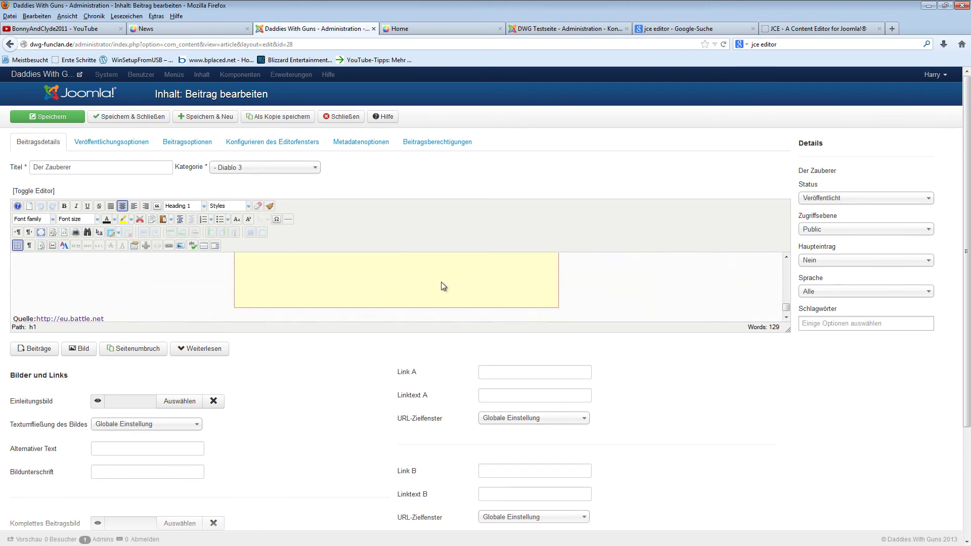
scroll(441, 281, "up", 5)
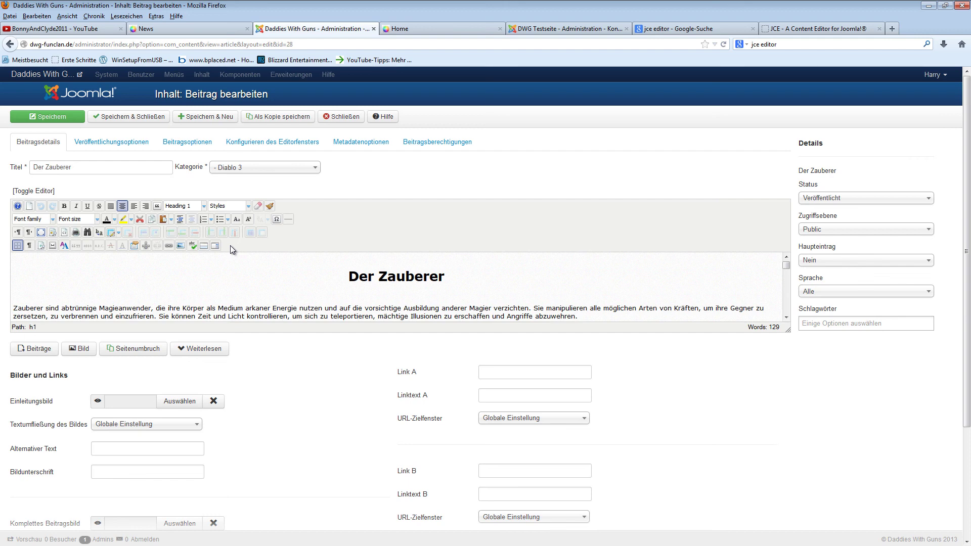
Step: Open a new article in the DWG Testseite administration and compare its editor toolbar with that of the article Der Zauberer
left_click(570, 29)
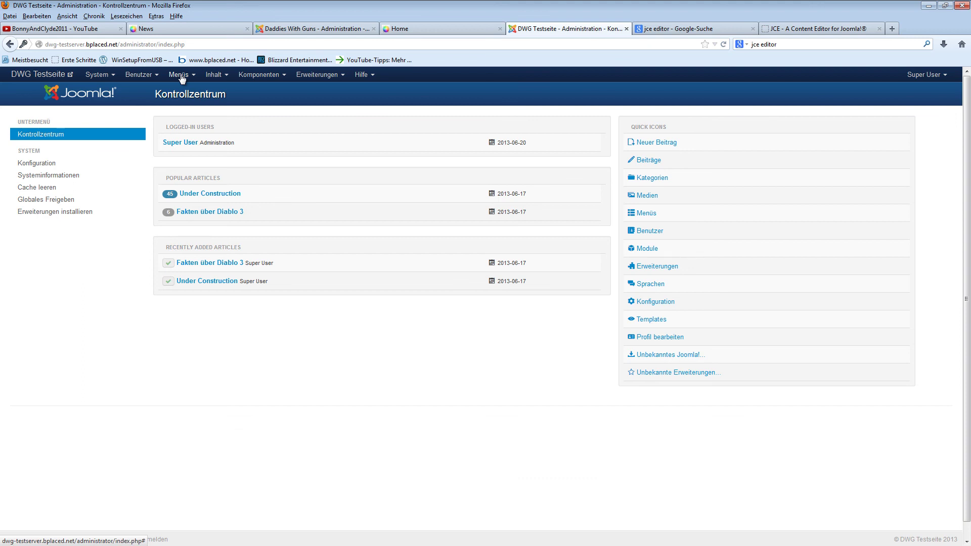
left_click(217, 75)
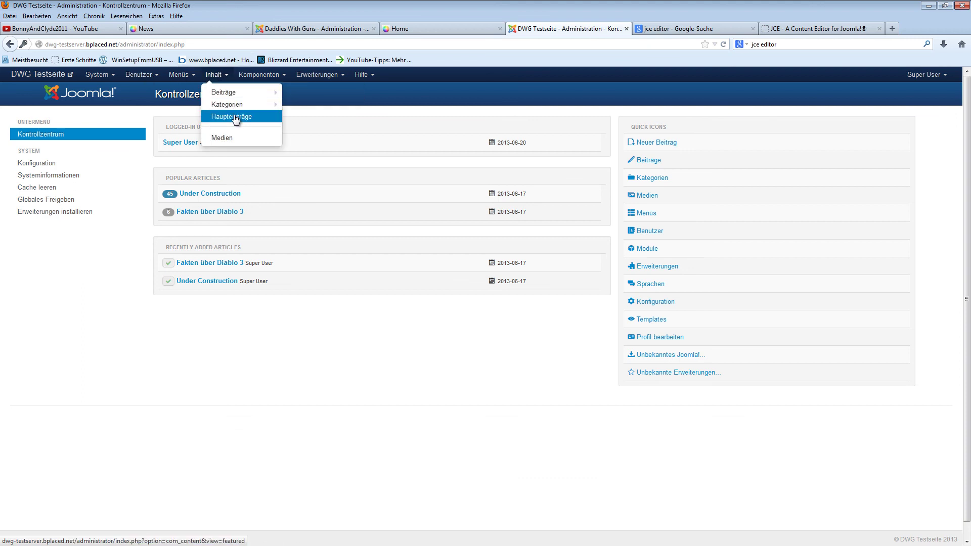
mouse_move(235, 92)
left_click(331, 93)
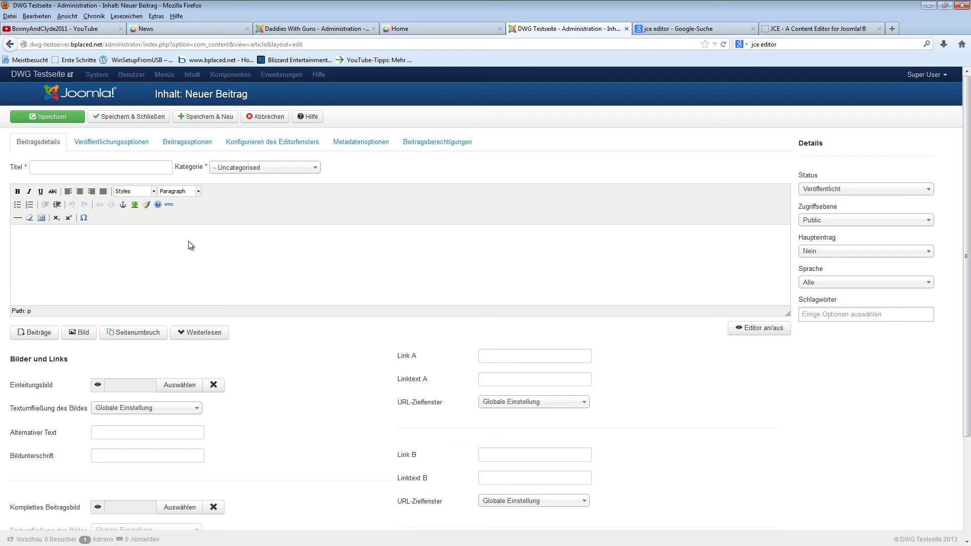
left_click(305, 29)
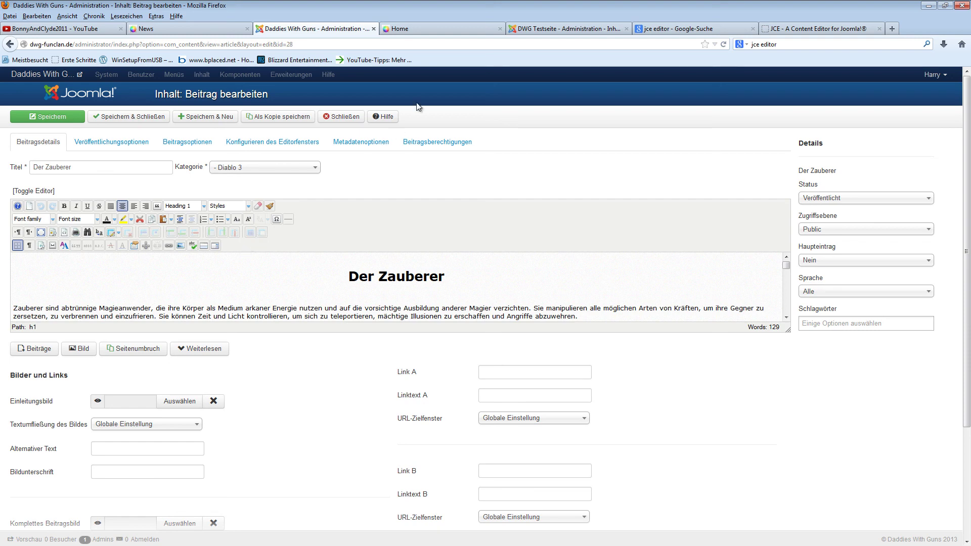
left_click(544, 29)
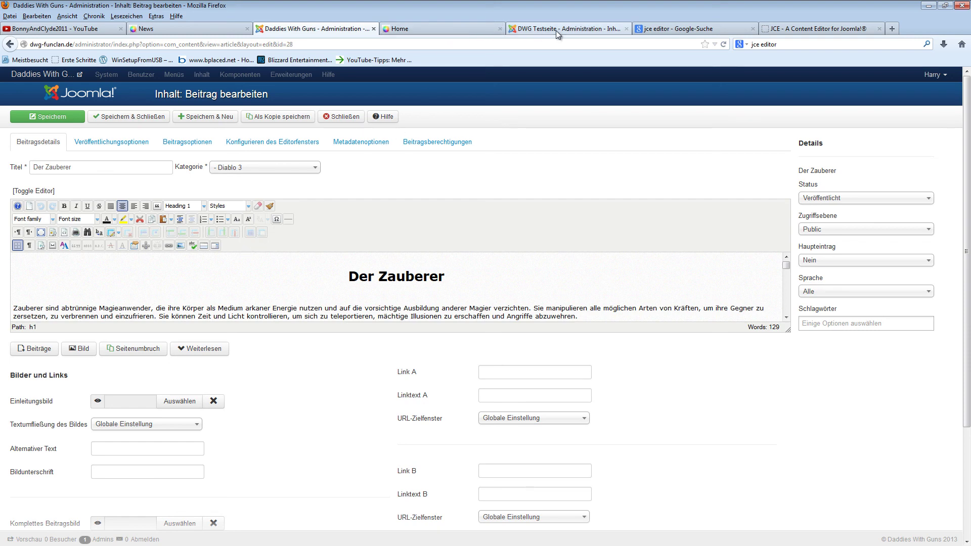
Step: Close the Google search for jce editor and examine the introduction on the JCE website's home page
left_click(683, 29)
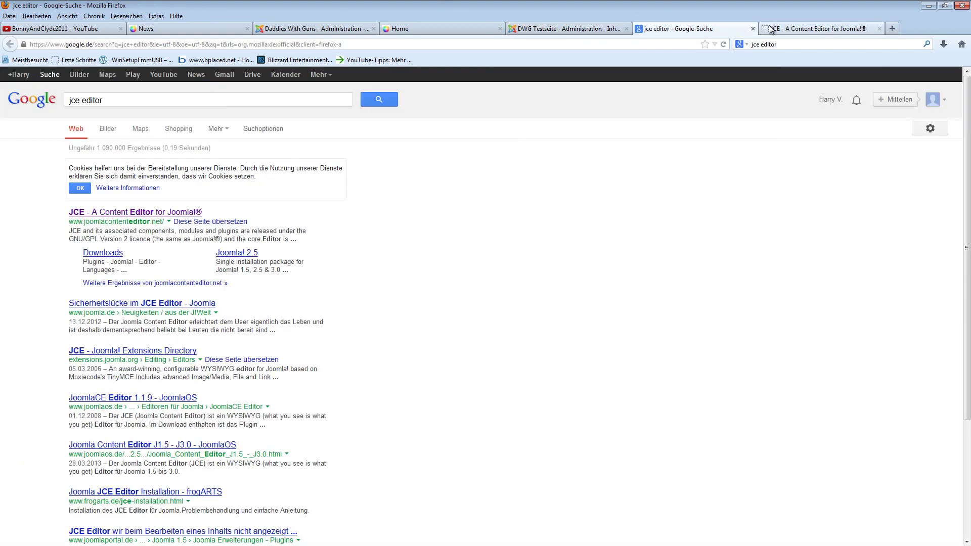
left_click(753, 29)
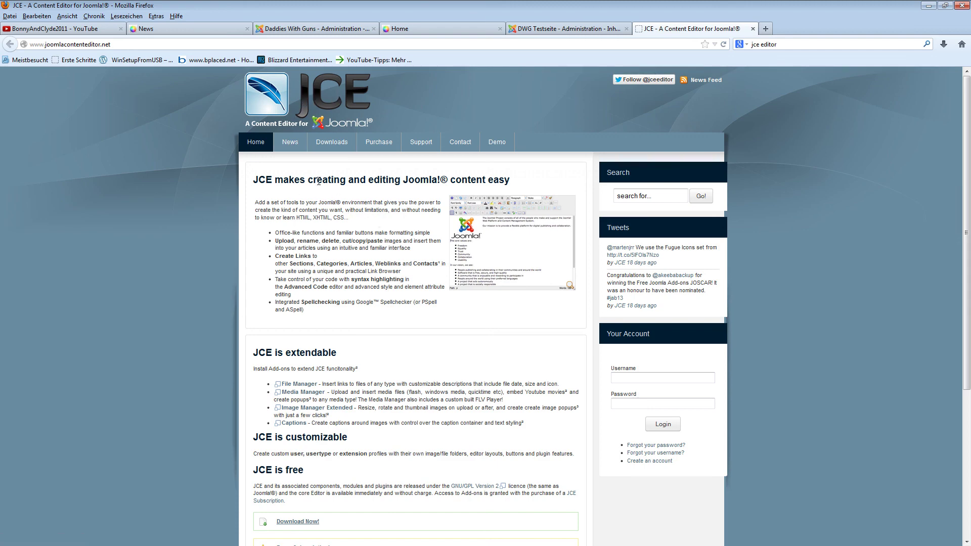
left_click_drag(259, 179, 457, 327)
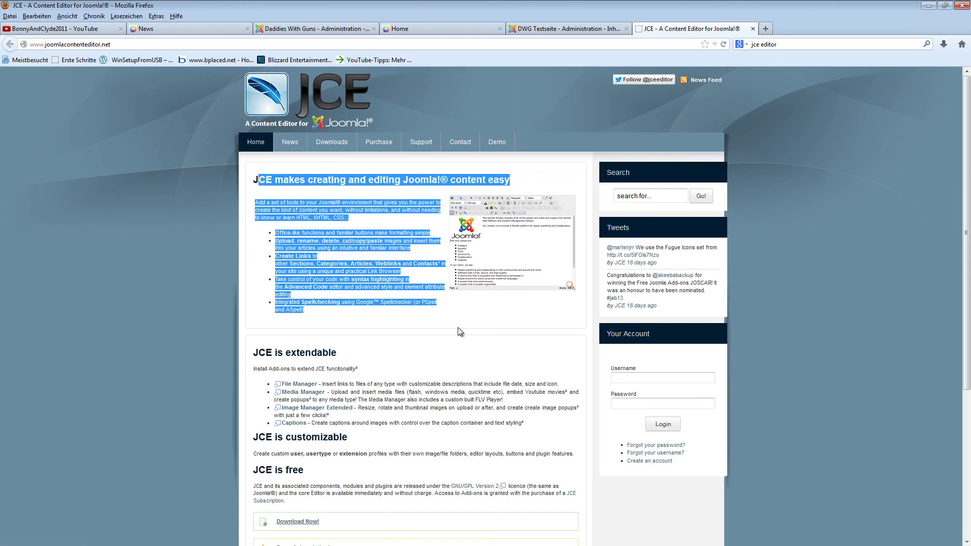
left_click(460, 342)
Step: Download the ZIP package of JCE 2.3.2.4 from the Joomla! 3.0 editor files and save it to disk
mouse_move(330, 144)
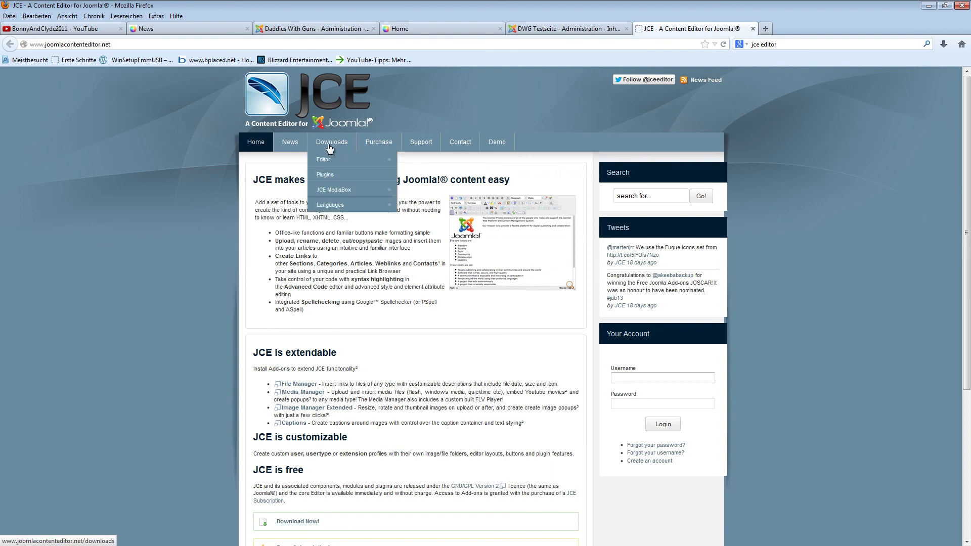
mouse_move(324, 161)
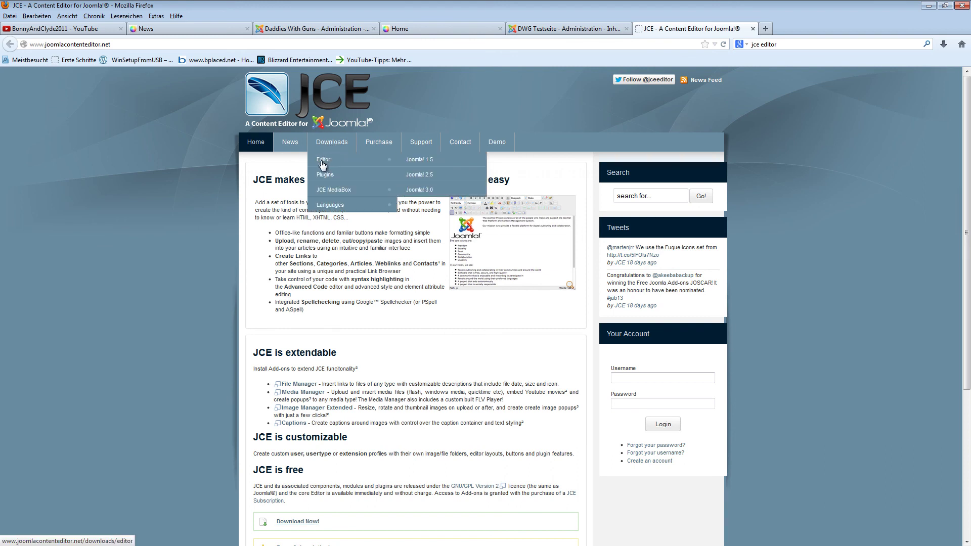
left_click(423, 195)
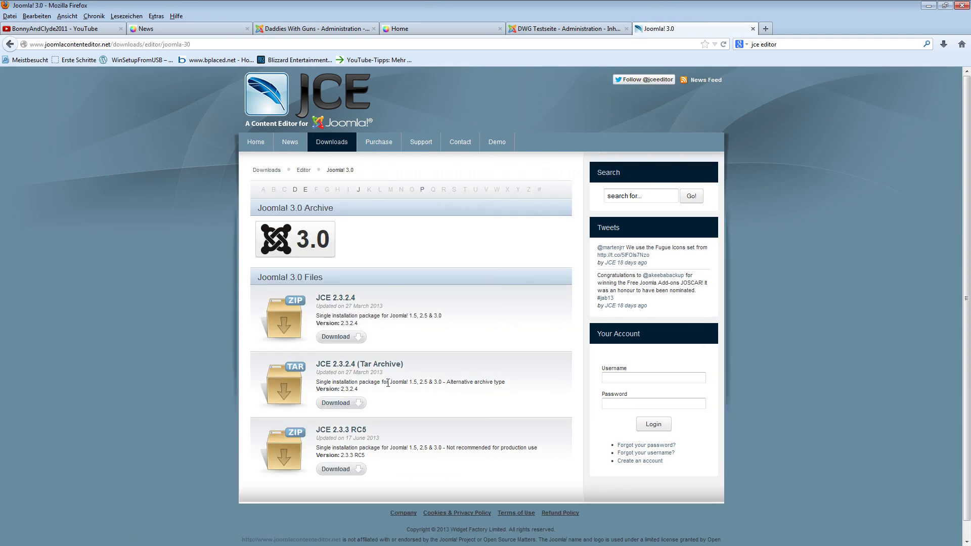
left_click(338, 337)
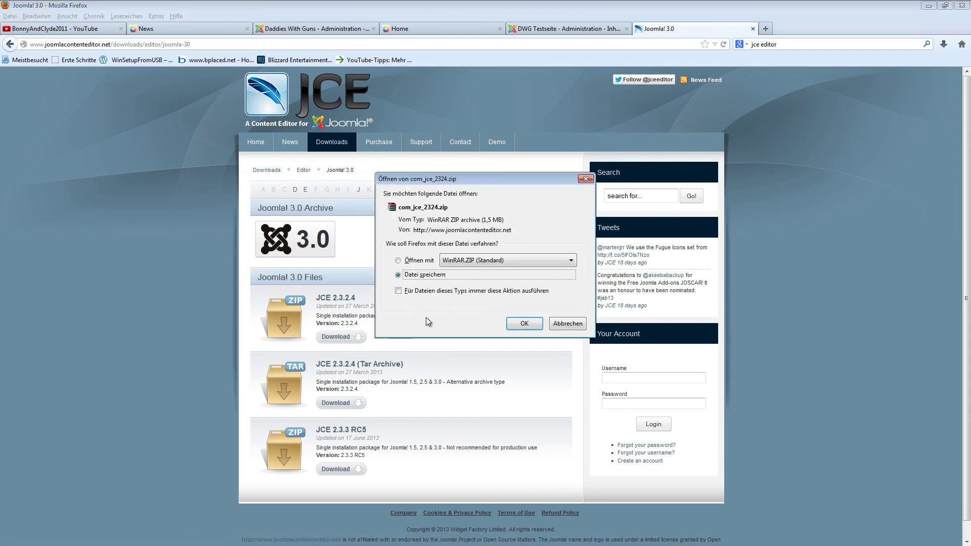
left_click(523, 326)
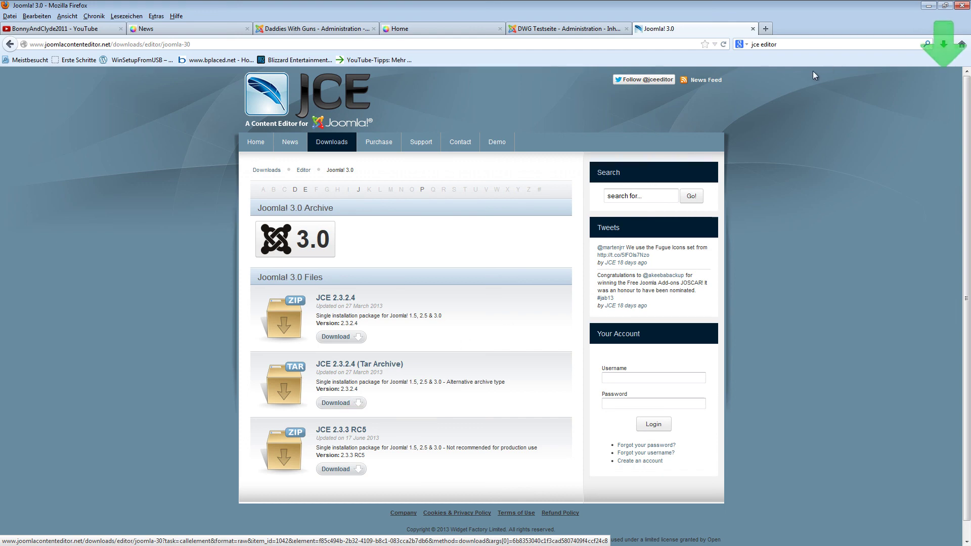
Step: Put the downloaded com_jce_2324.zip into the Webspace folder and return to the browser
left_click(942, 45)
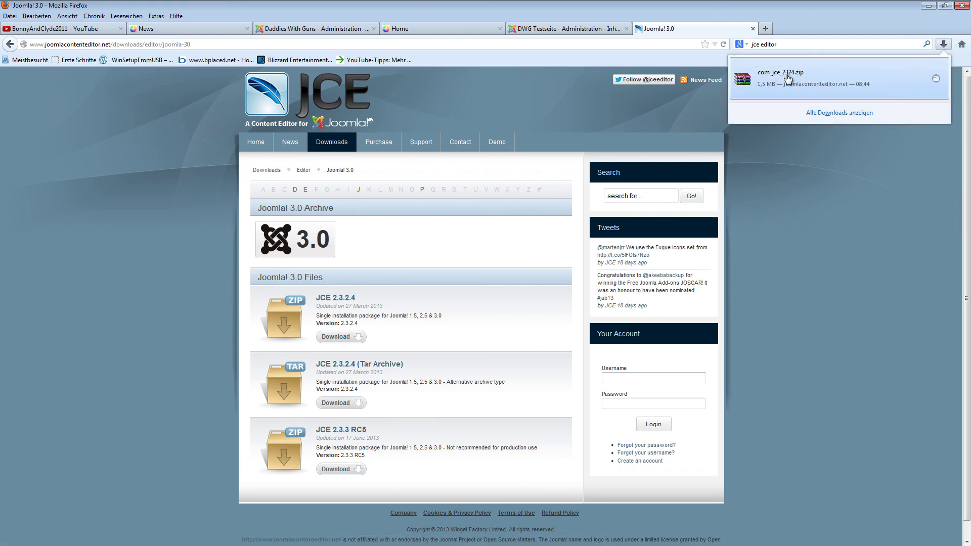
left_click_drag(789, 77, 0, 338)
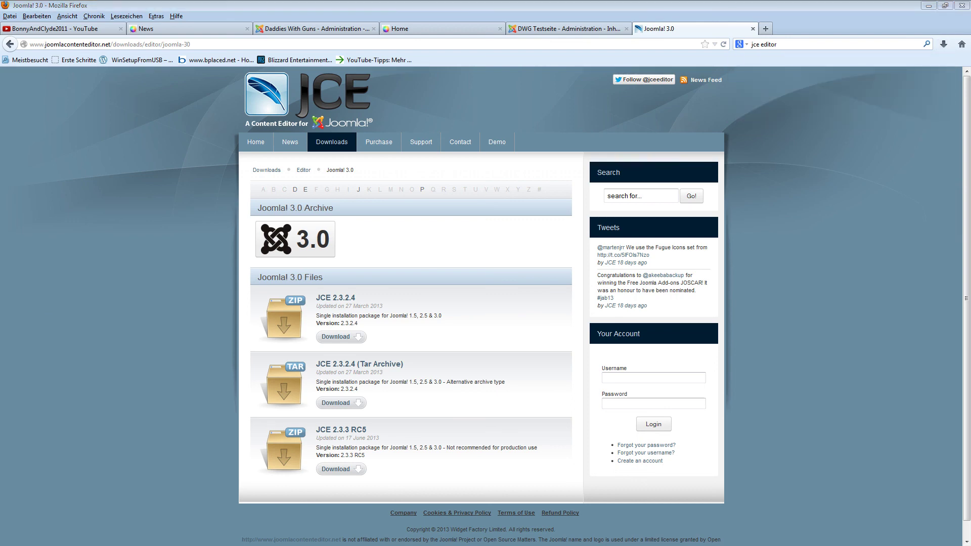
key("alt+Tab")
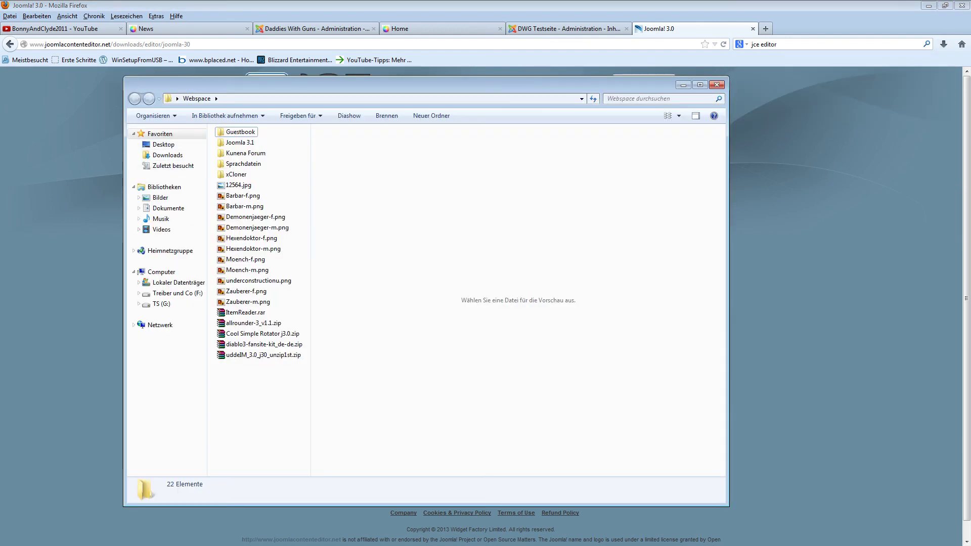
left_click_drag(0, 283, 241, 380)
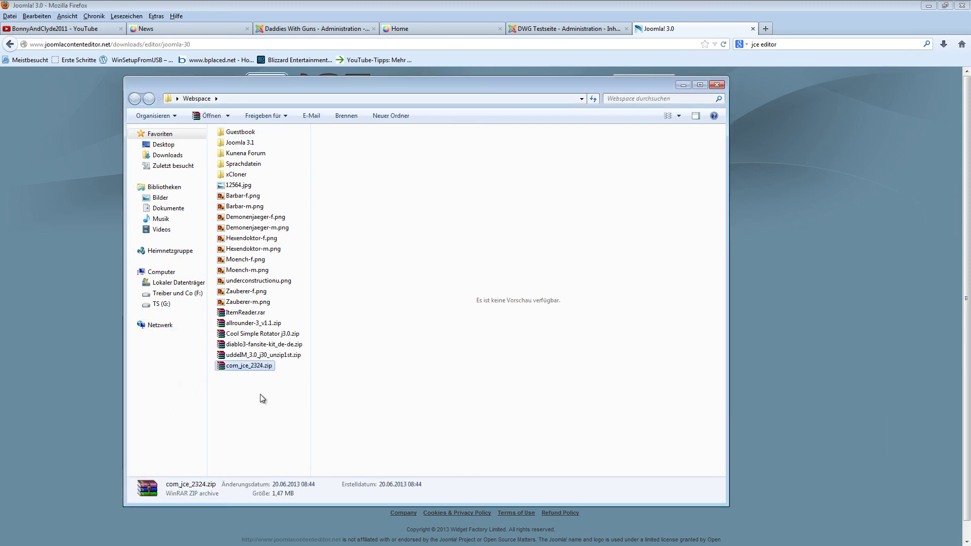
left_click(260, 394)
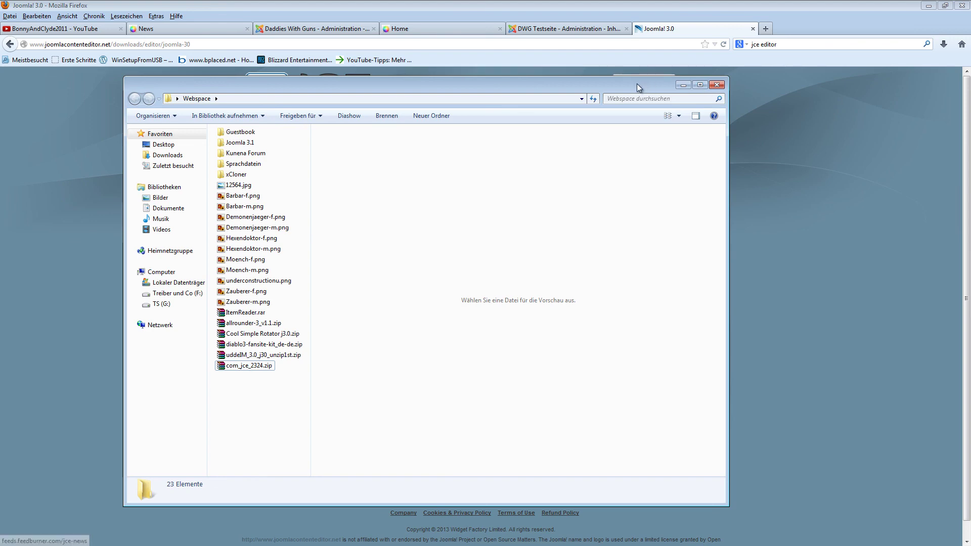
left_click(630, 70)
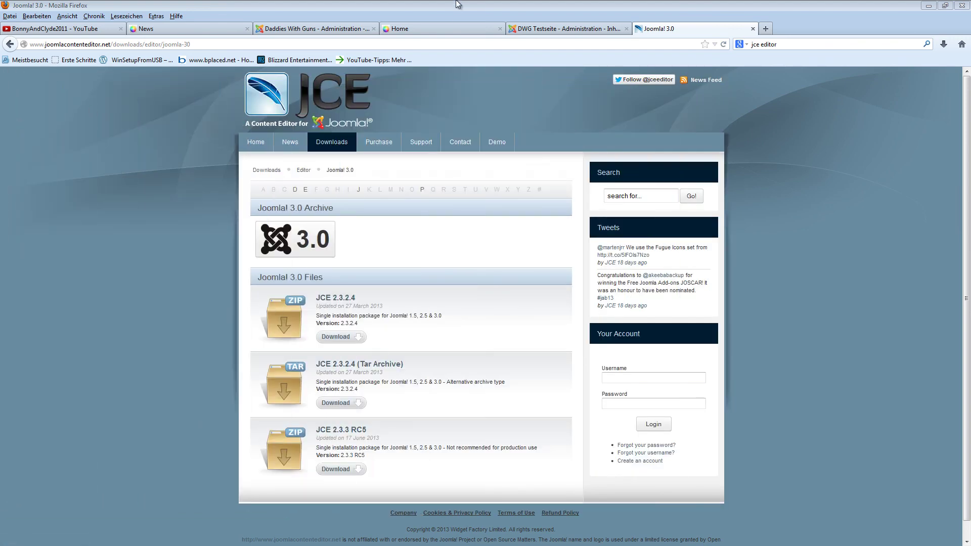
Step: Discard the empty new article in the DWG Testseite administration and open the extension installer
left_click(556, 29)
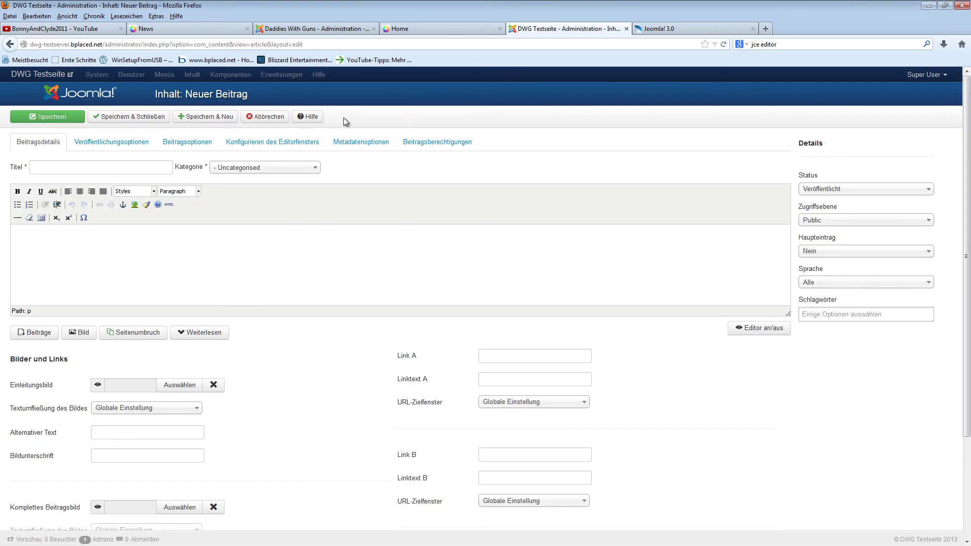
left_click(268, 118)
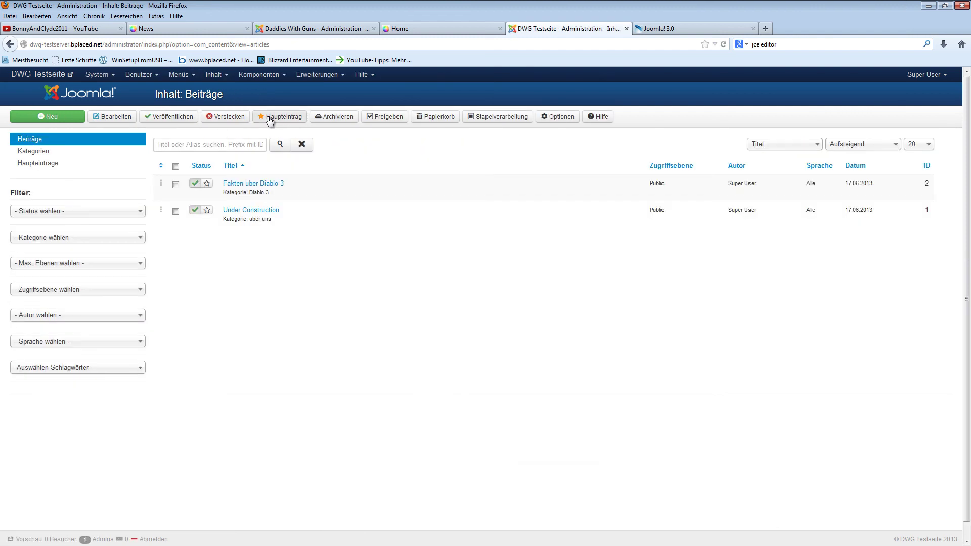
left_click(327, 74)
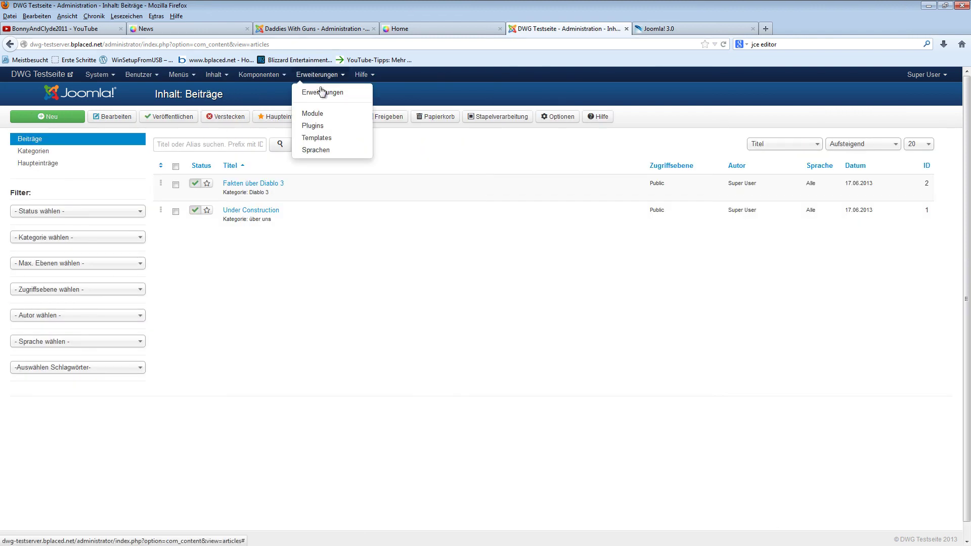
left_click(320, 93)
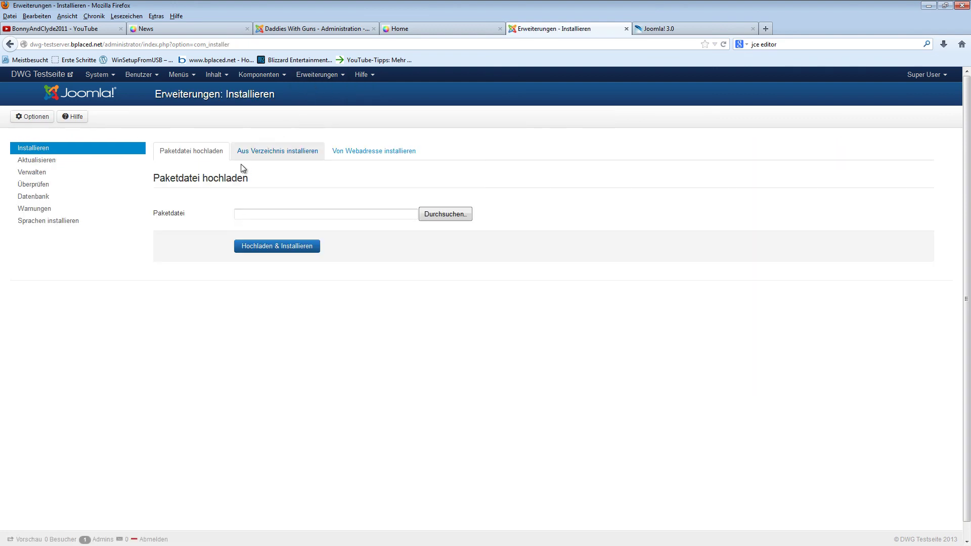
Step: Upload and install the package com_jce_2324.zip from the Webspace folder, check the installation message and return to the empty installer page
left_click(240, 214)
left_click(439, 217)
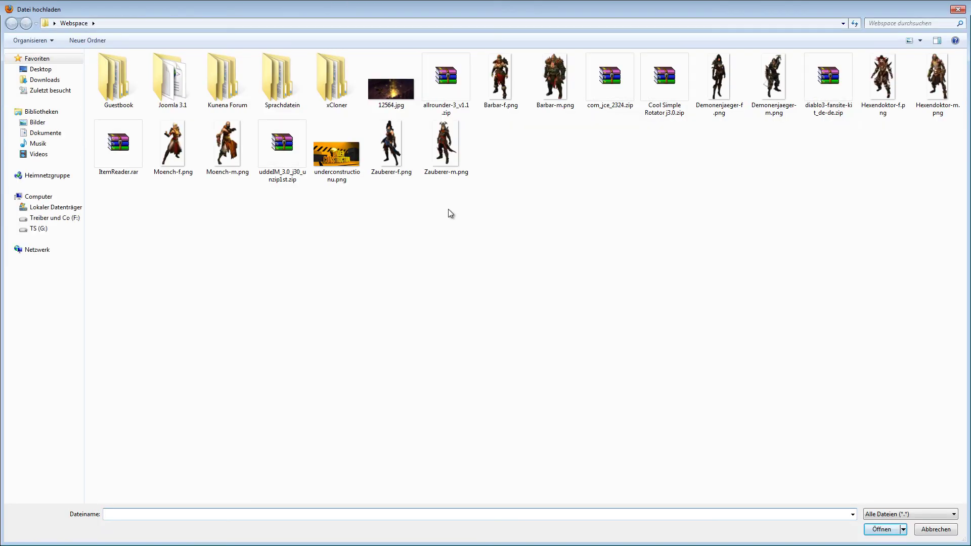
left_click(611, 96)
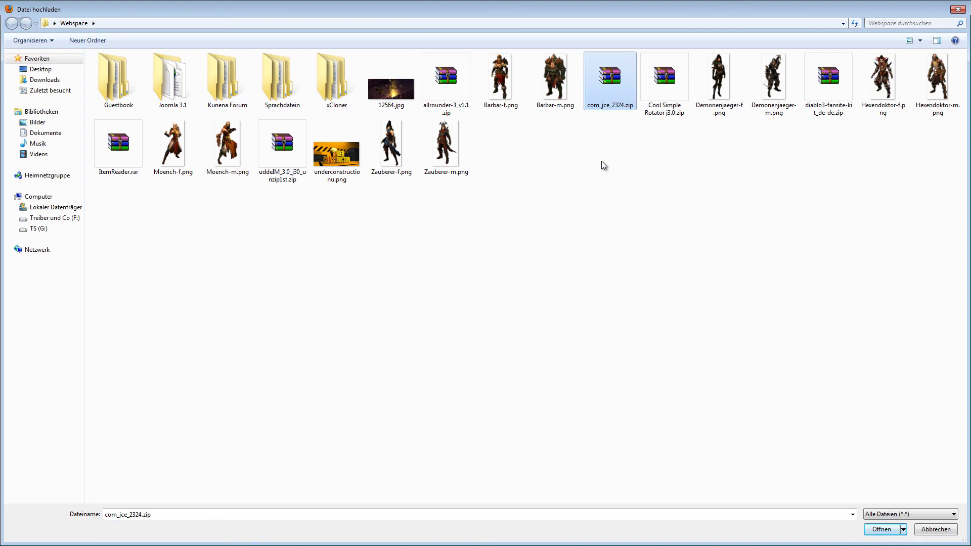
key("Return")
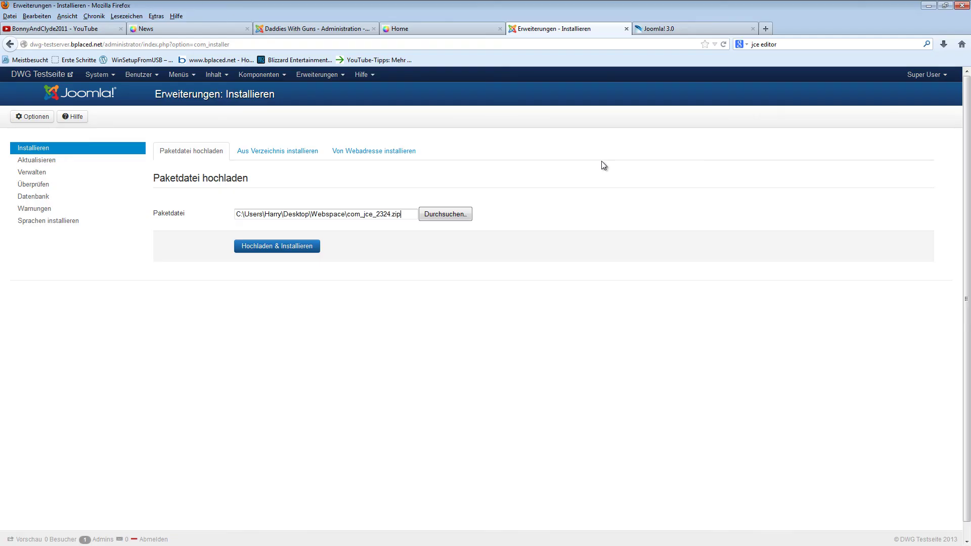
left_click(273, 247)
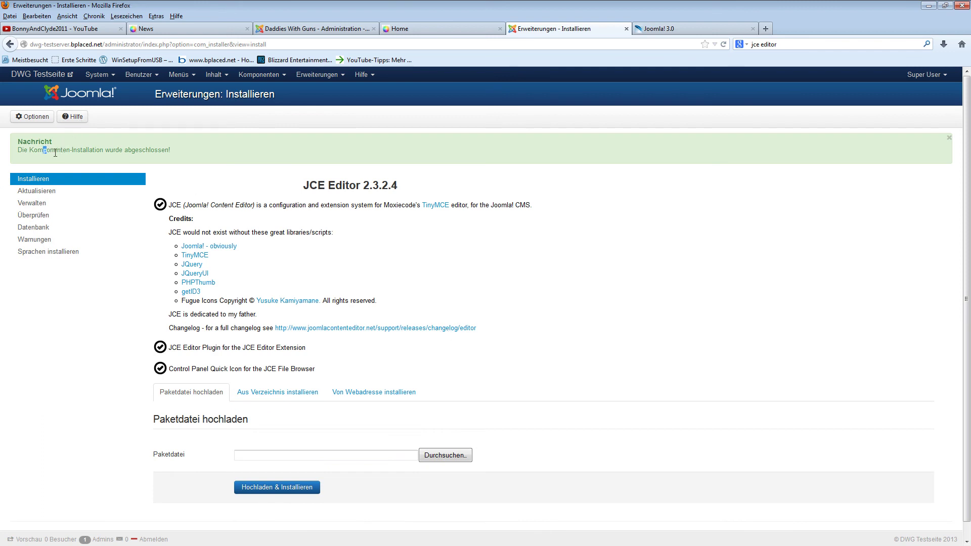
left_click_drag(55, 153, 171, 150)
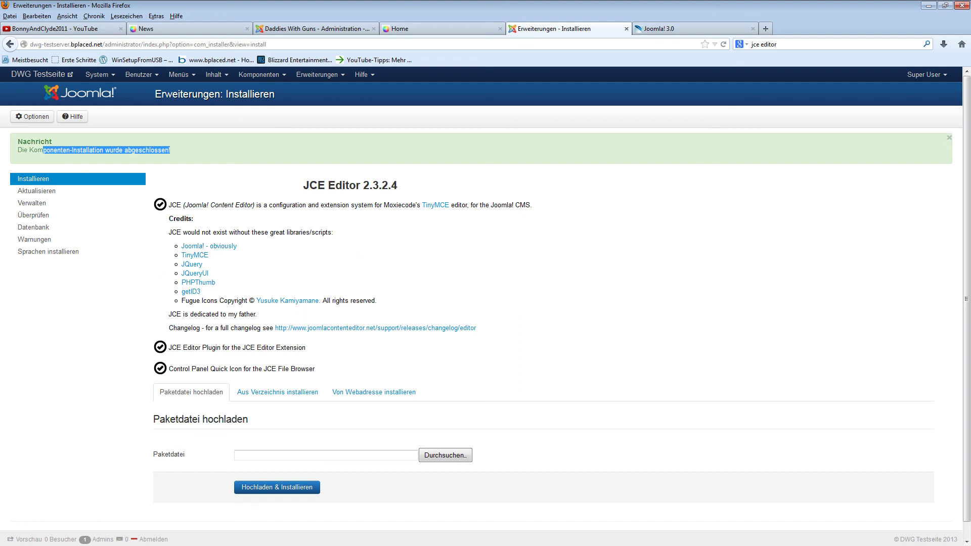
key("alt+Left")
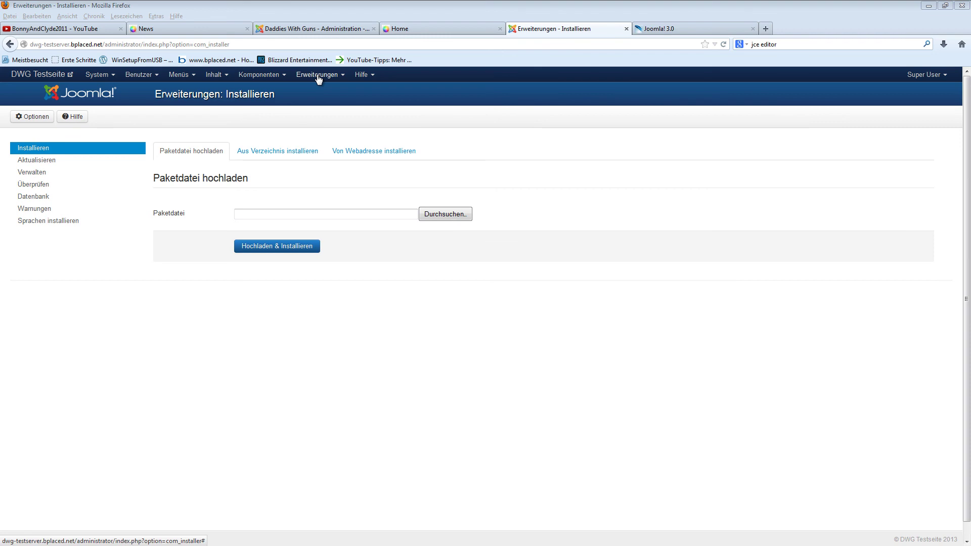
Step: Set the site's default editor to Editor - JCE in the global configuration, then save and close it
left_click(94, 77)
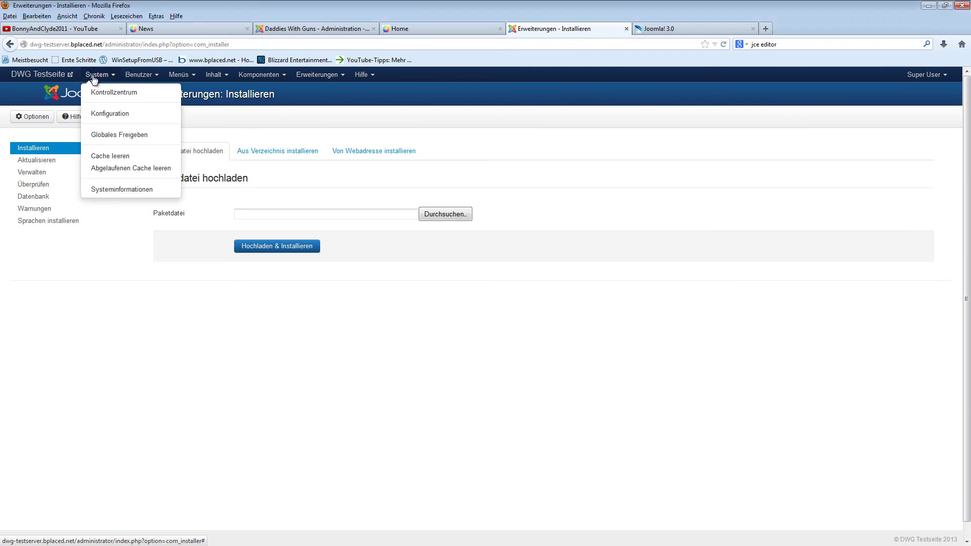
left_click(108, 116)
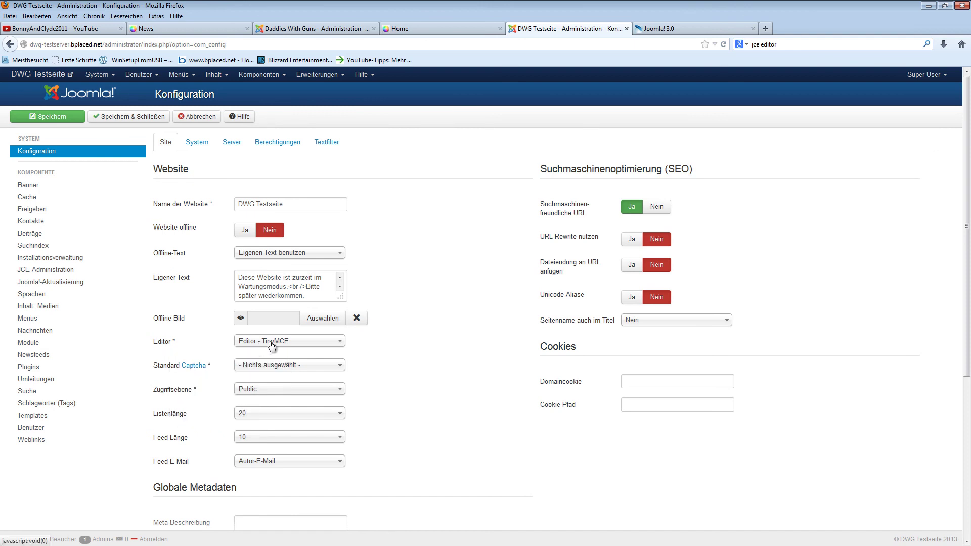
left_click(295, 344)
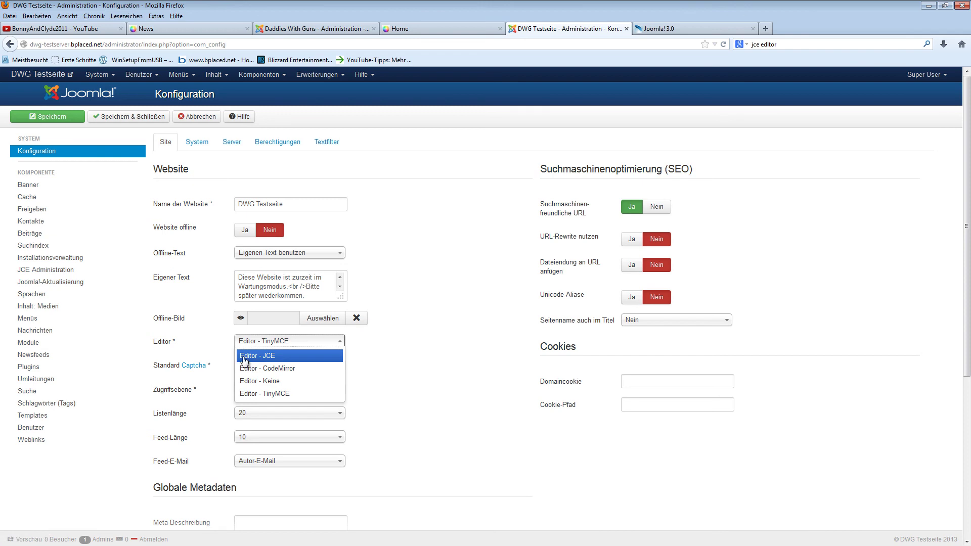
left_click(262, 360)
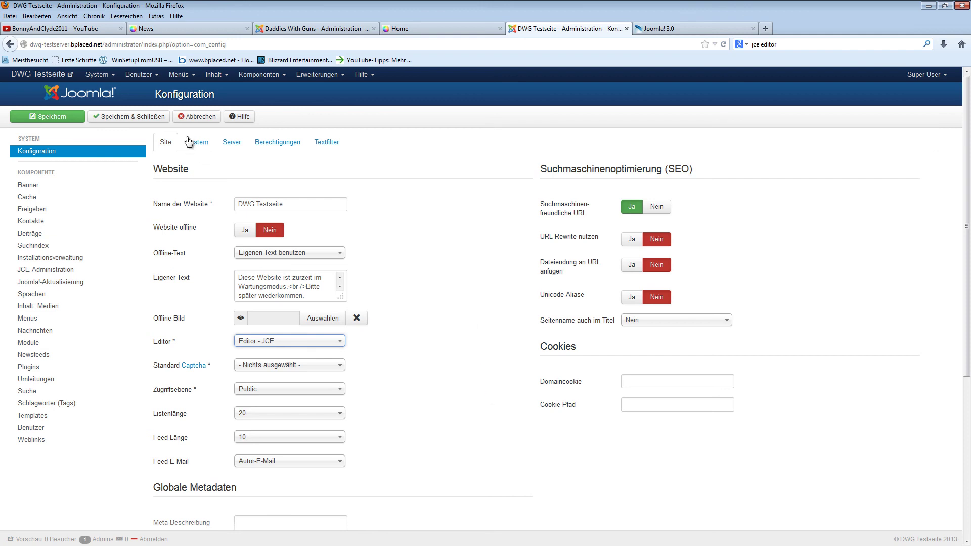
left_click(124, 117)
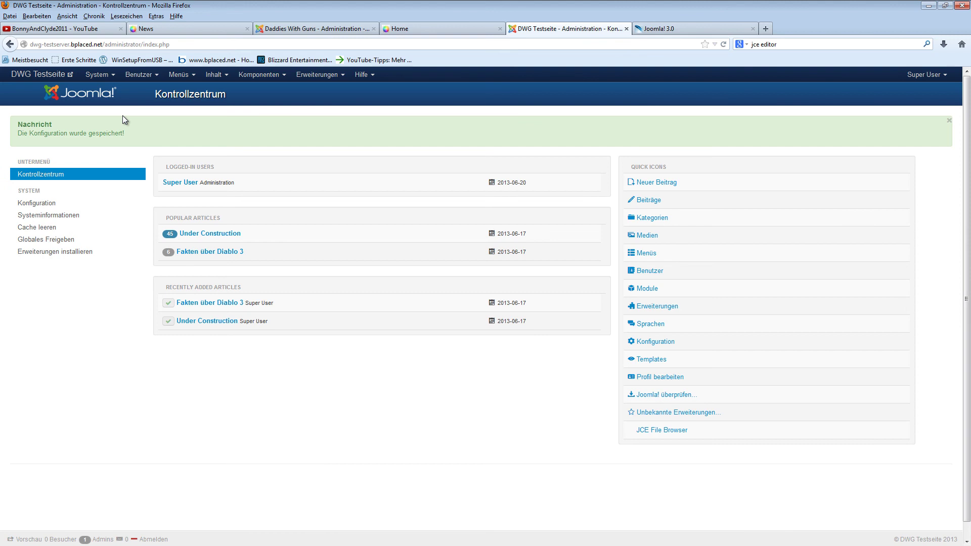
Step: Open a new article to examine the JCE editor toolbar, then cancel the article
left_click(223, 75)
mouse_move(253, 92)
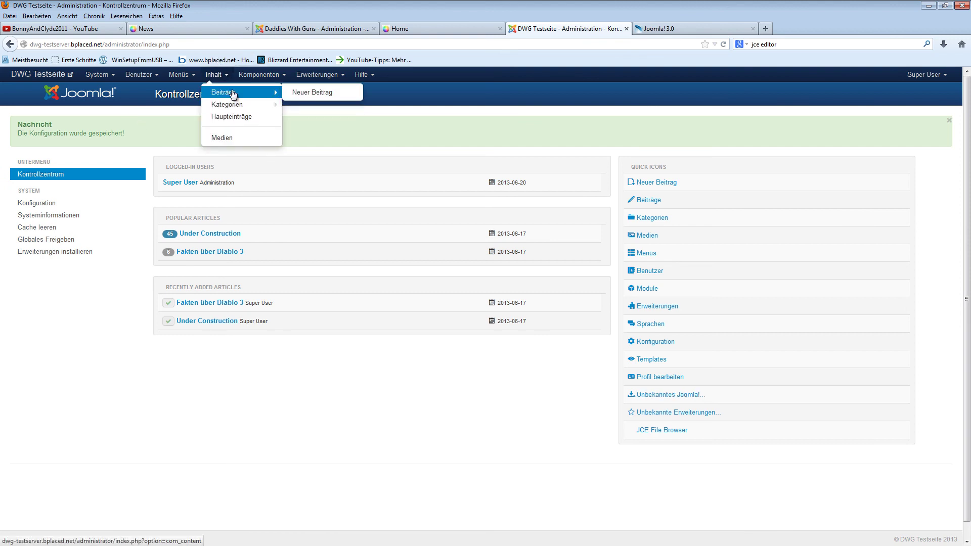
left_click(312, 92)
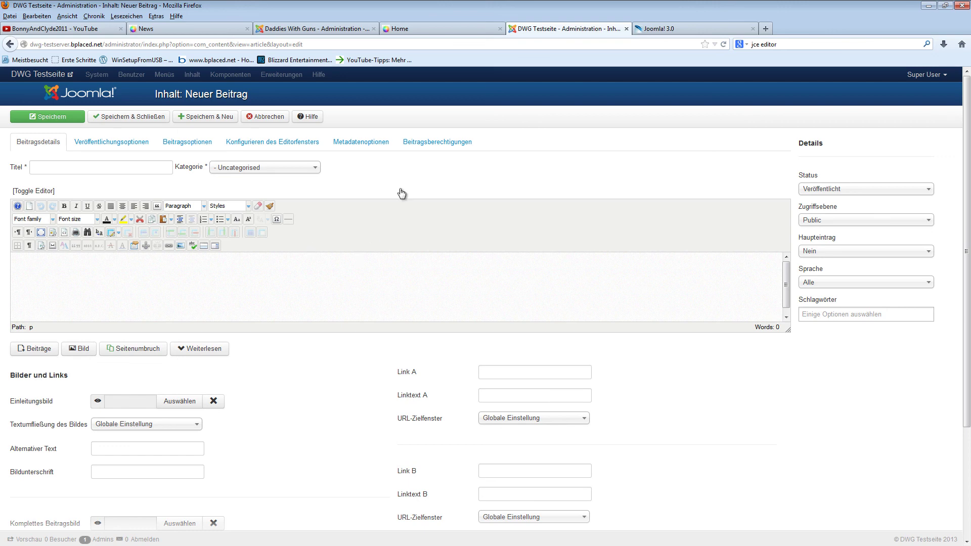
left_click(263, 118)
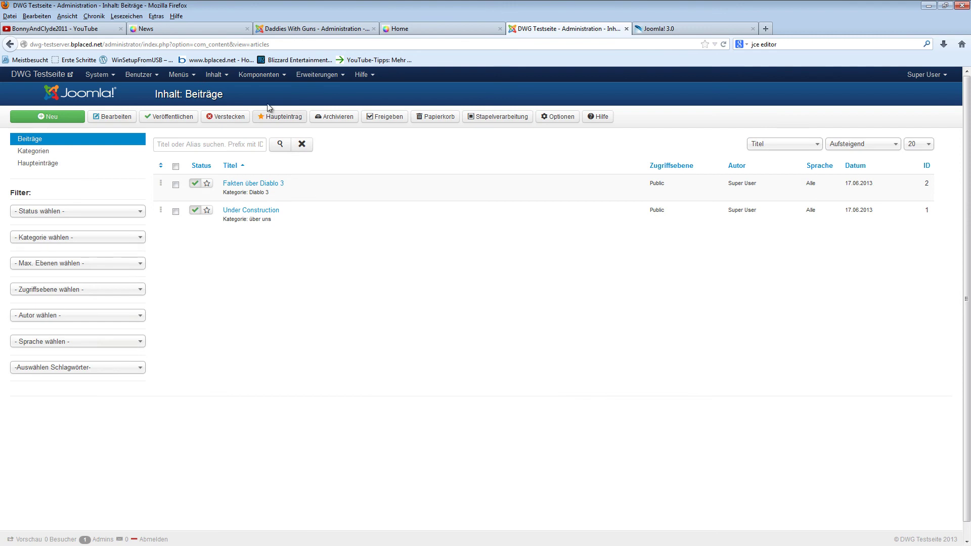
Step: Open the JCE Editor component from the article list
left_click(271, 76)
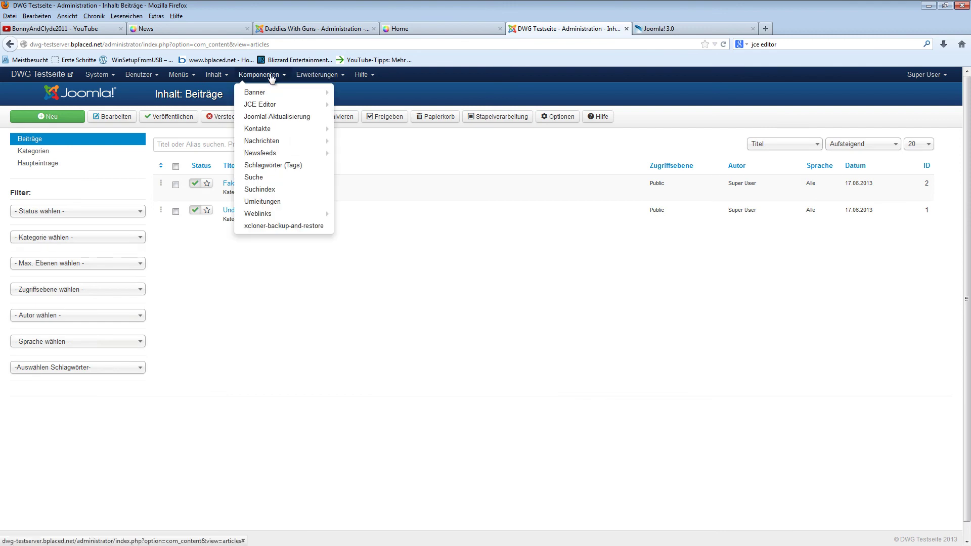
mouse_move(265, 104)
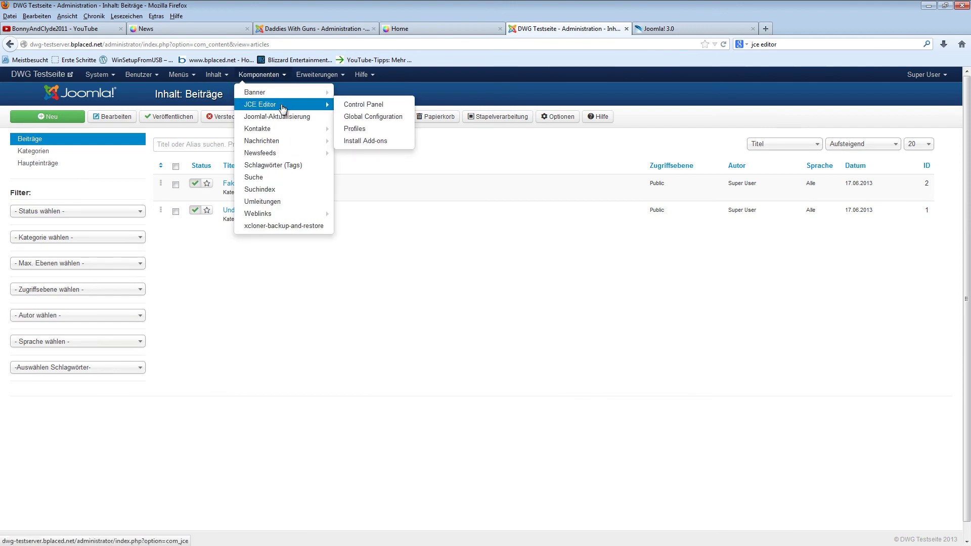
left_click(278, 107)
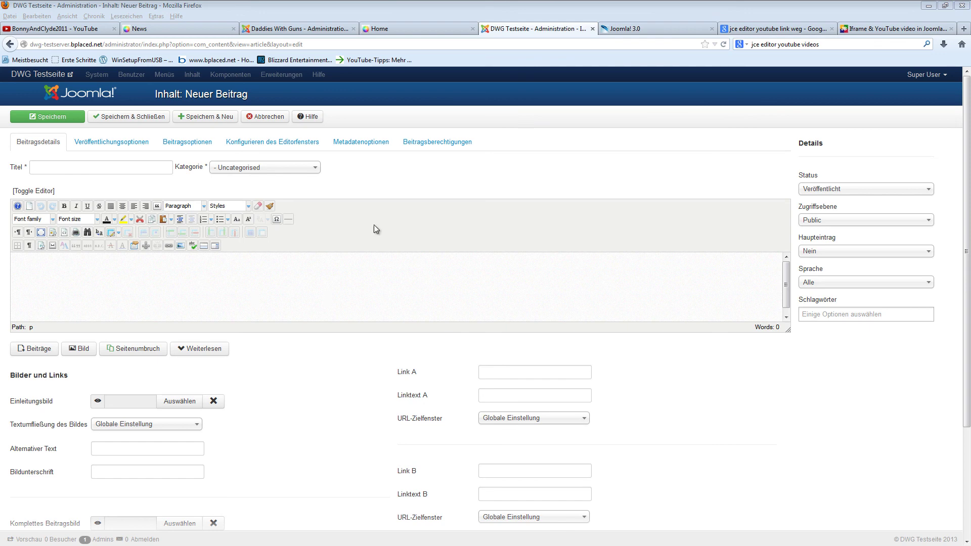
Step: Cancel the new article and open the JCE Editor component's control panel
left_click(261, 117)
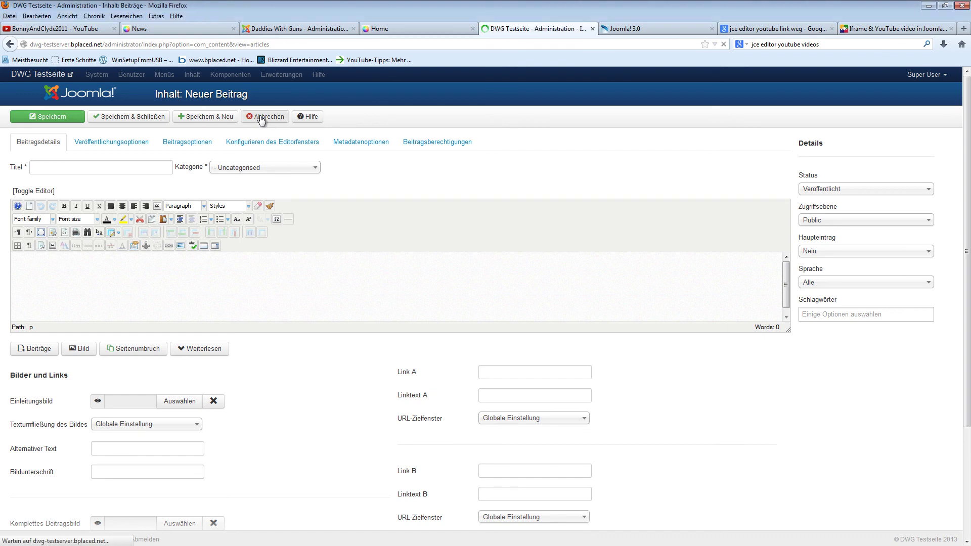
left_click(268, 76)
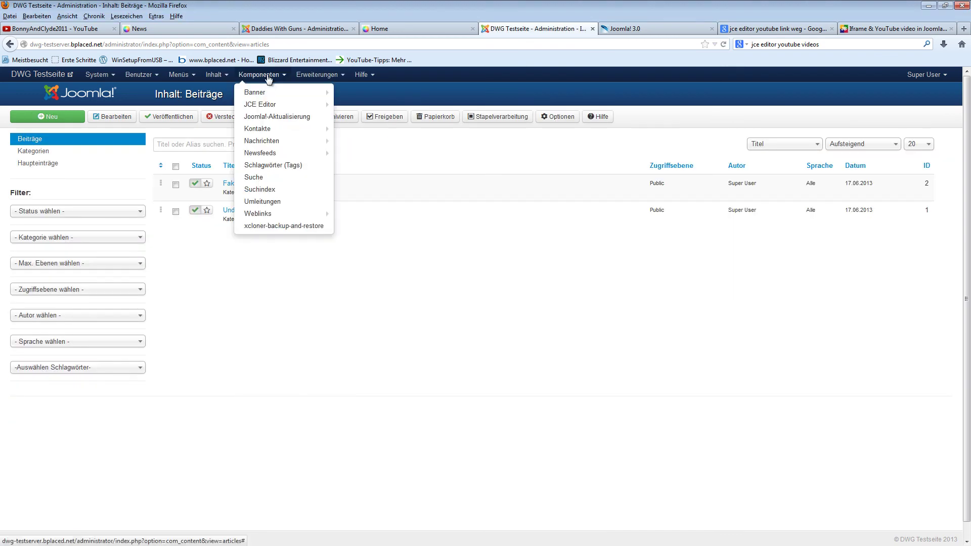
mouse_move(269, 104)
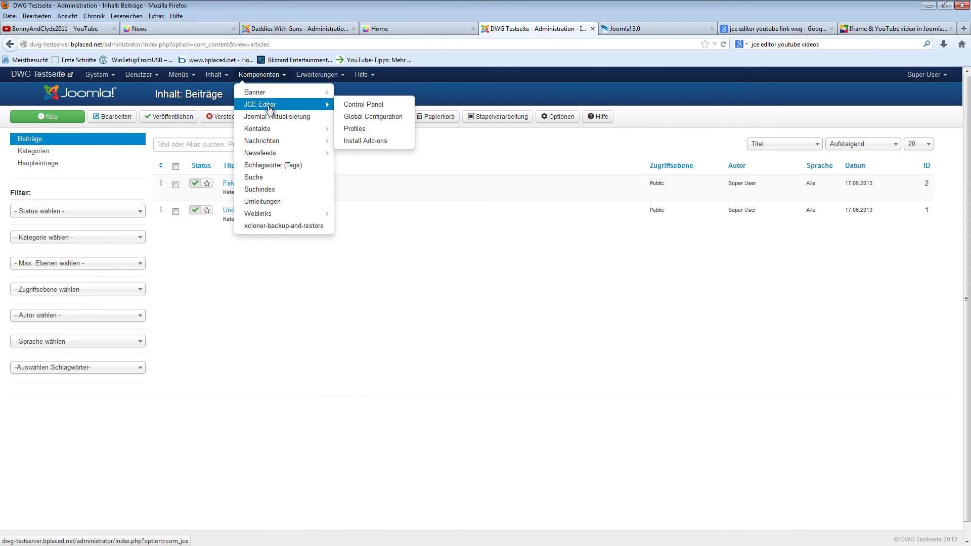
left_click(270, 108)
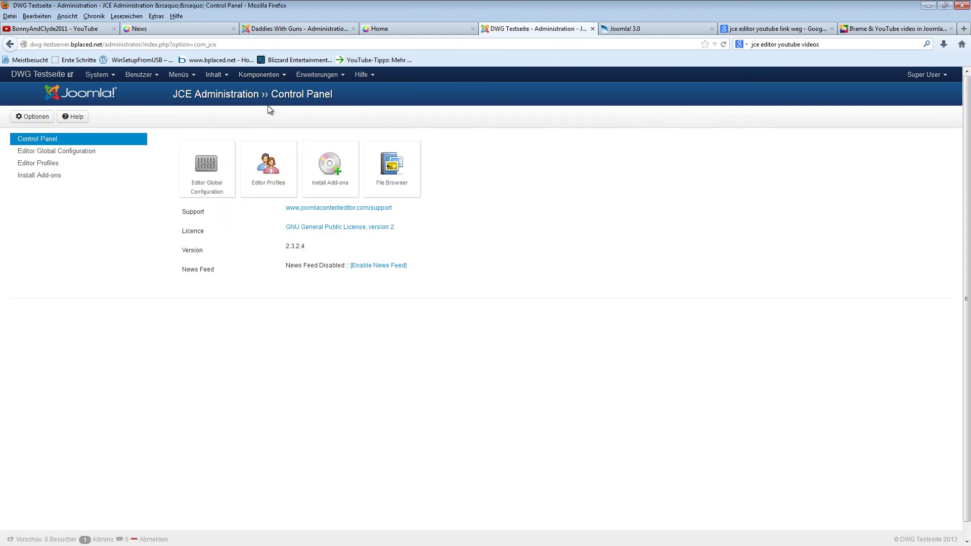
Step: View the JCE editor's global configuration, then open the Default editor profile for editing
left_click(217, 187)
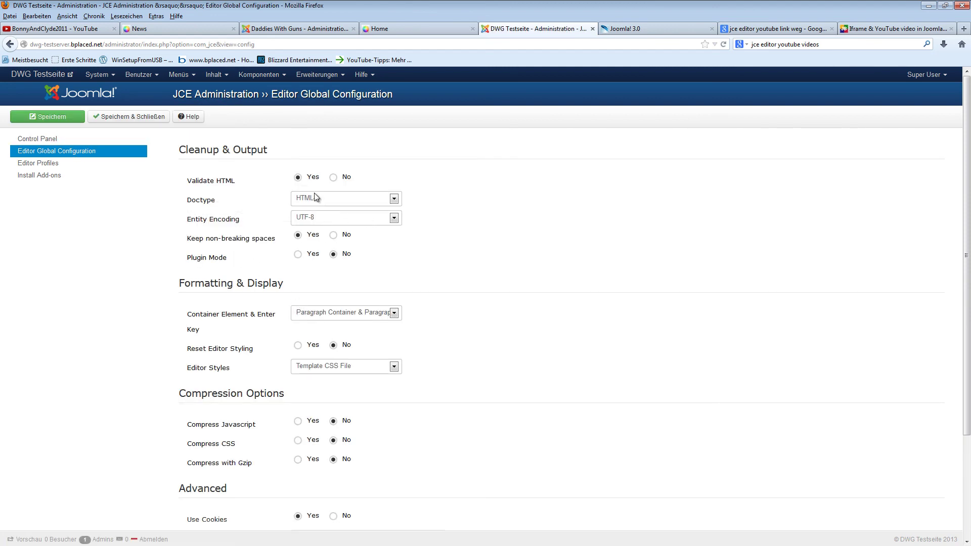
left_click(48, 163)
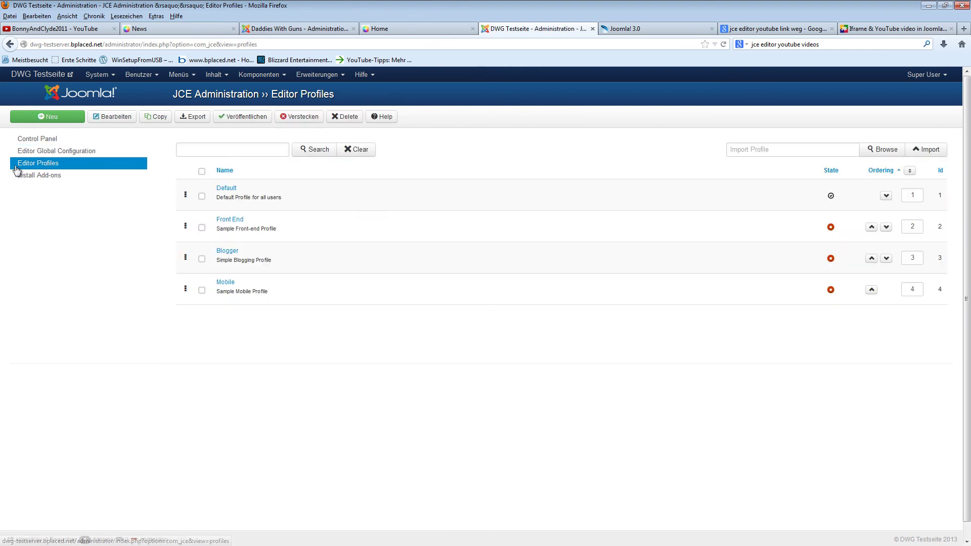
left_click(227, 188)
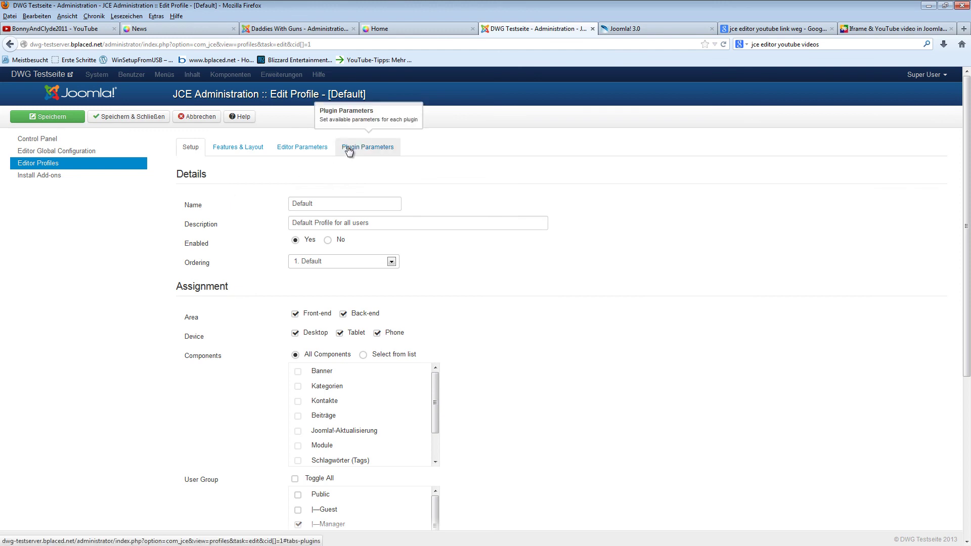
Step: Allow IFrames in the Default profile's Media Support plugin parameters, then save and close the profile
left_click(384, 149)
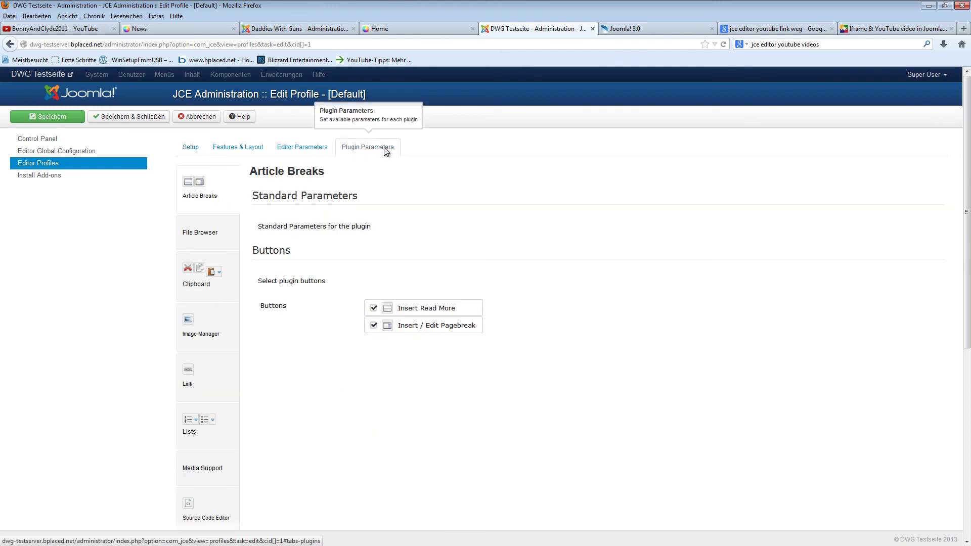
scroll(235, 205, "down", 5)
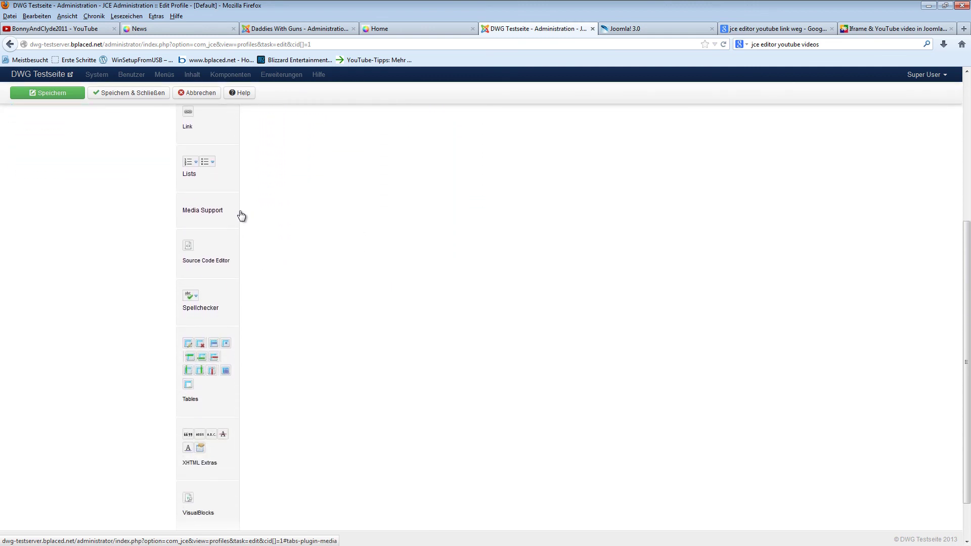
scroll(241, 217, "down", 2)
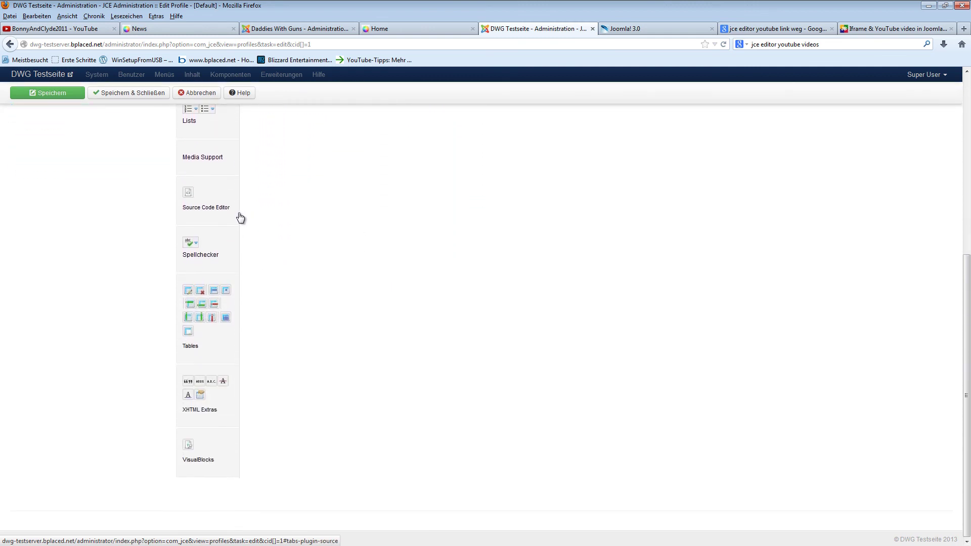
scroll(240, 217, "up", 1)
left_click(196, 216)
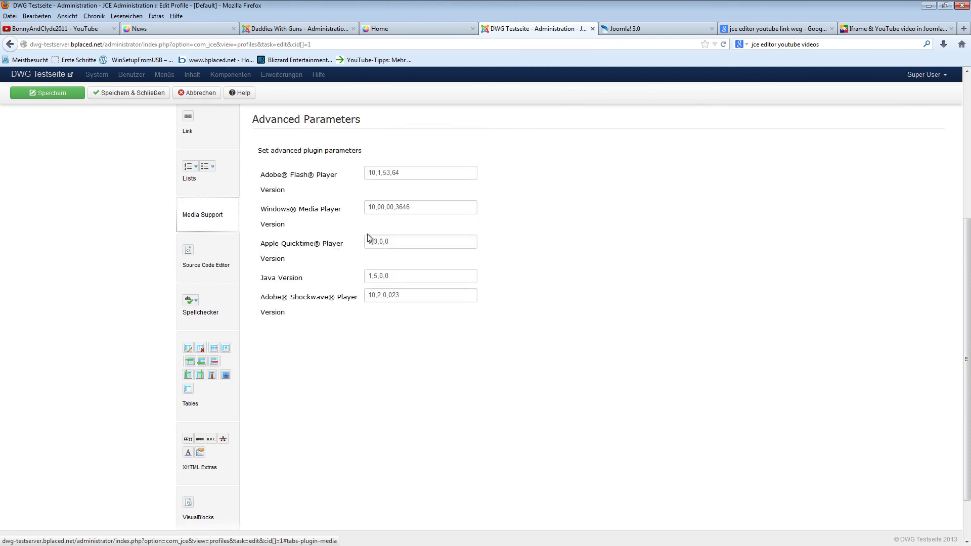
scroll(297, 327, "up", 1)
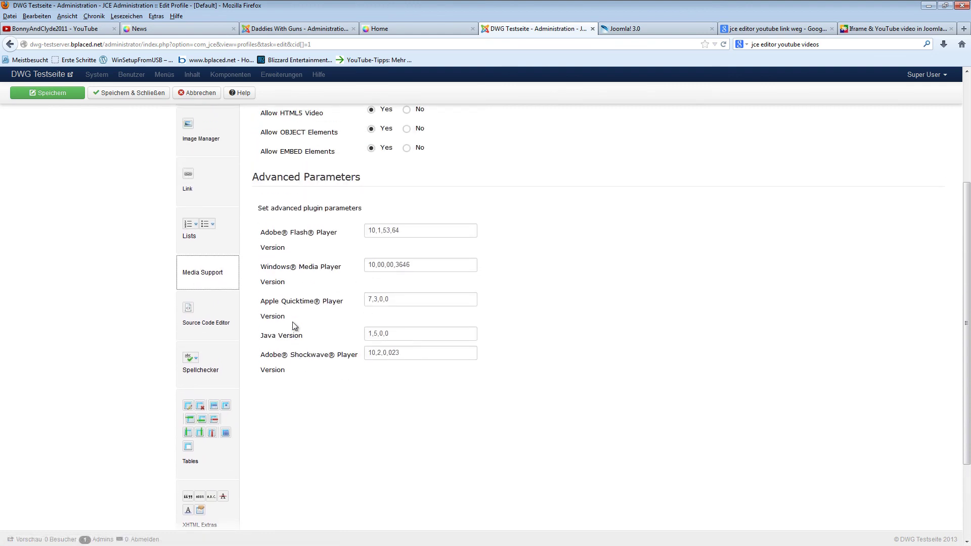
scroll(268, 340, "up", 4)
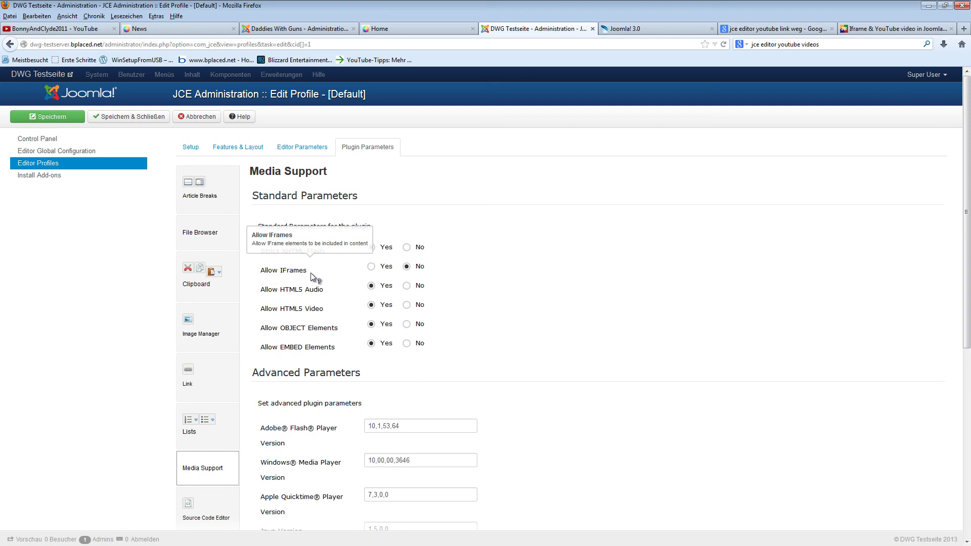
left_click(372, 266)
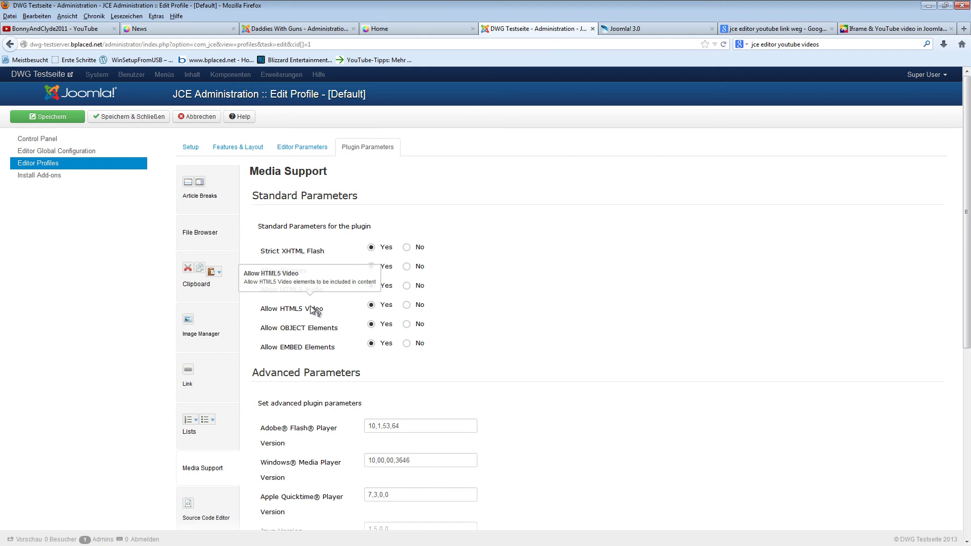
left_click(133, 118)
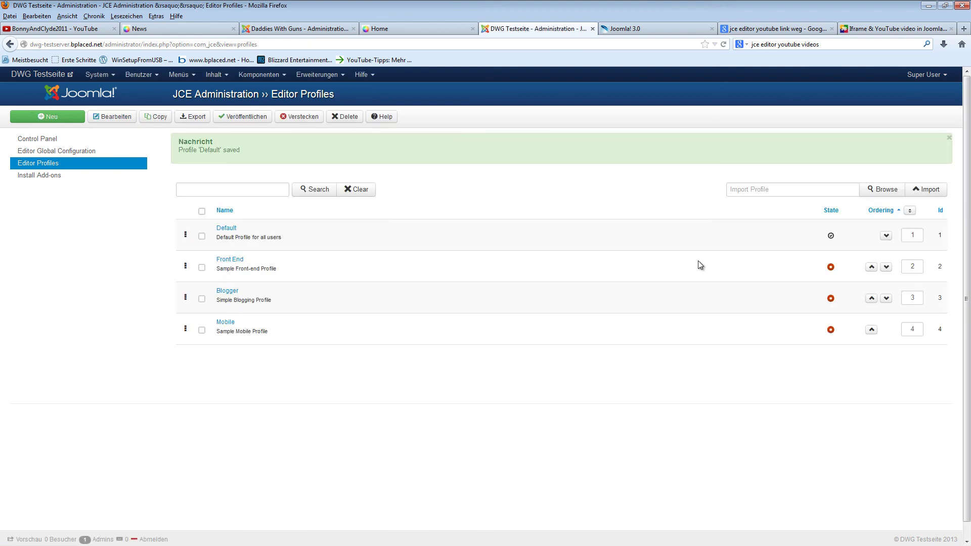
Step: Start a new article from the site administration's content section
left_click(214, 74)
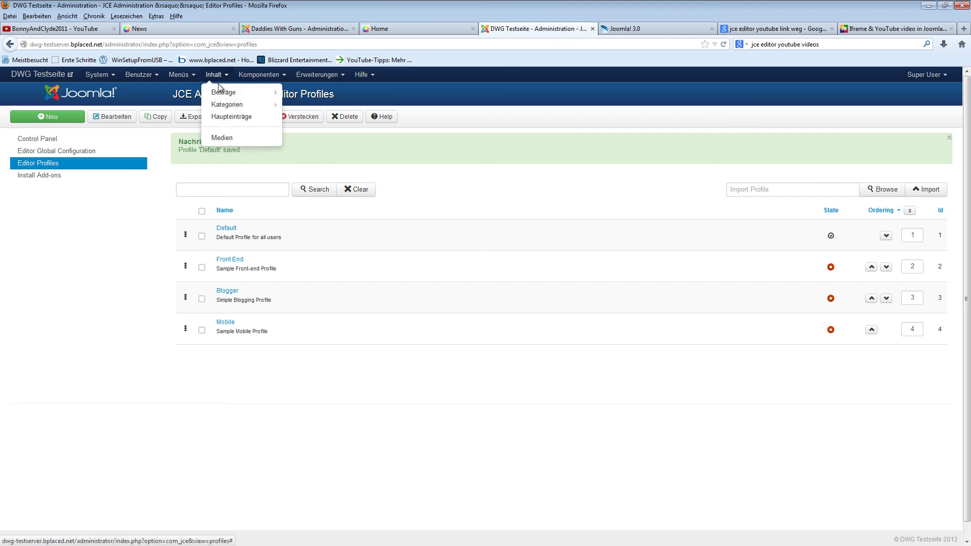
mouse_move(226, 96)
left_click(321, 94)
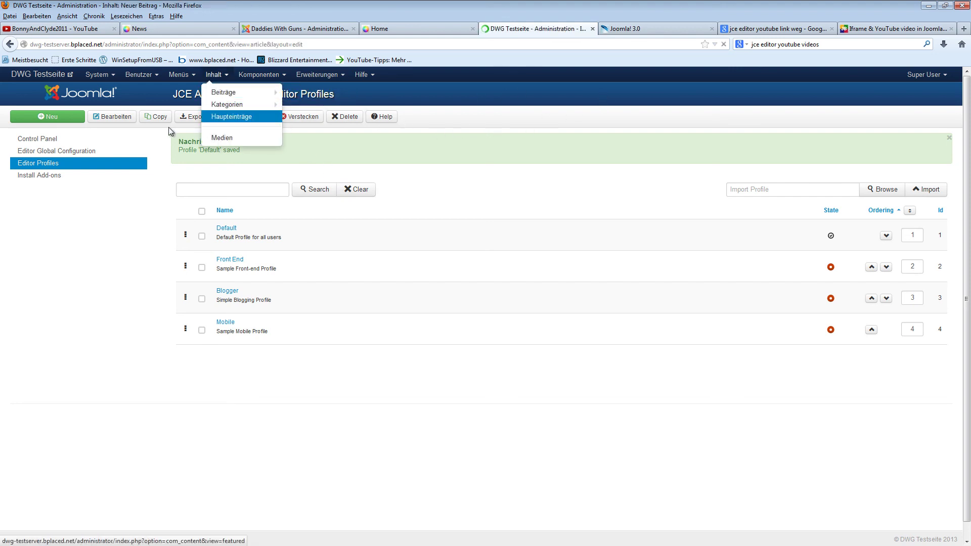
Step: Switch to the YouTube channel, open the video "Schritt 4 - Ein Template auf Joomla 3.1 installieren" and mute it
left_click(59, 29)
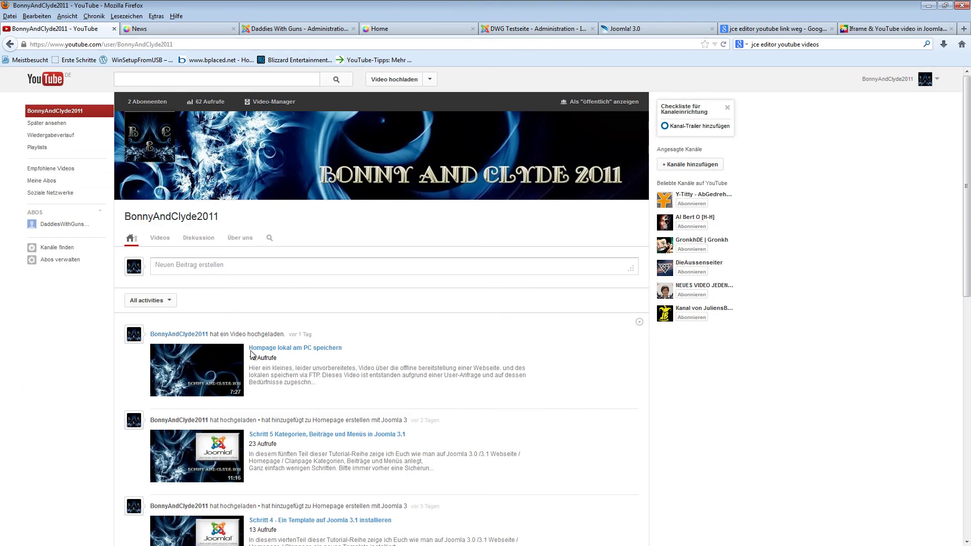
scroll(354, 389, "down", 2)
scroll(359, 387, "down", 2)
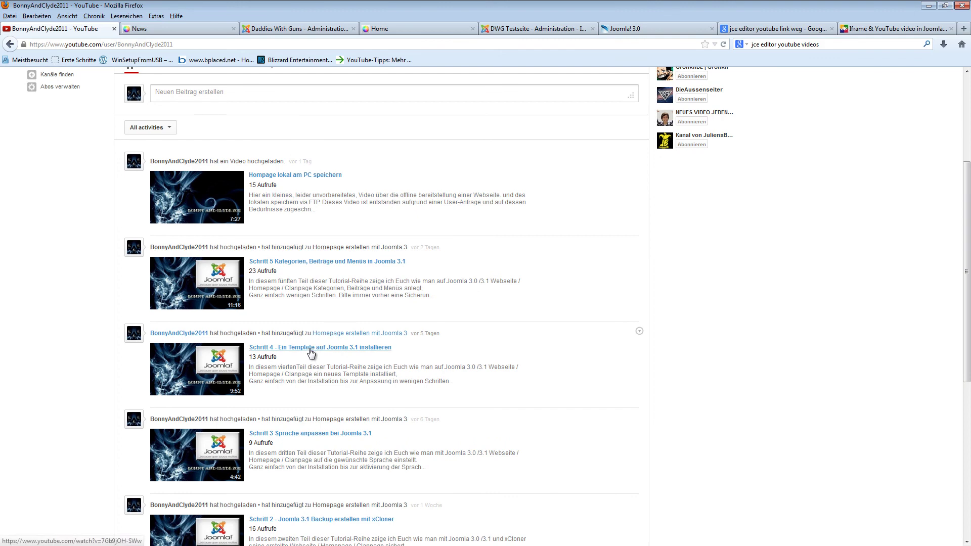
left_click(310, 346)
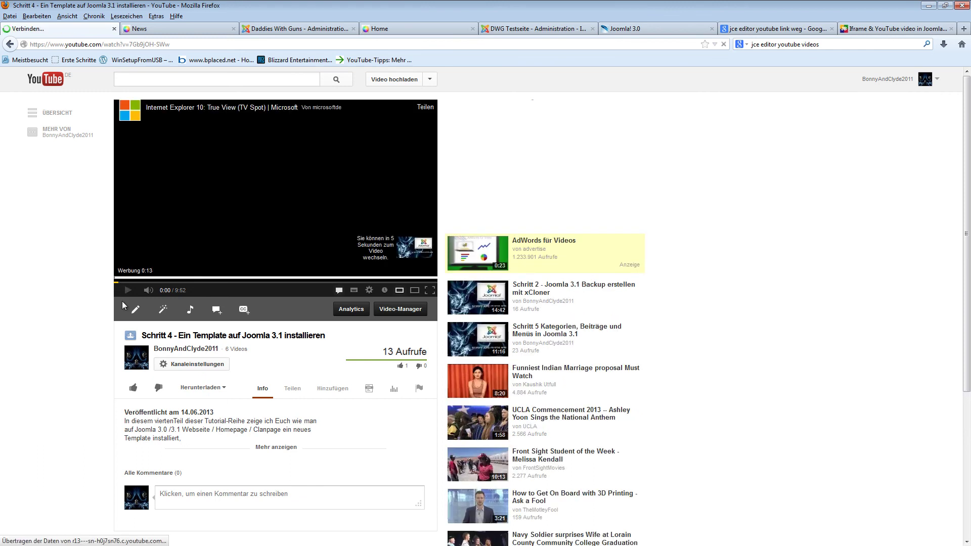
left_click(148, 290)
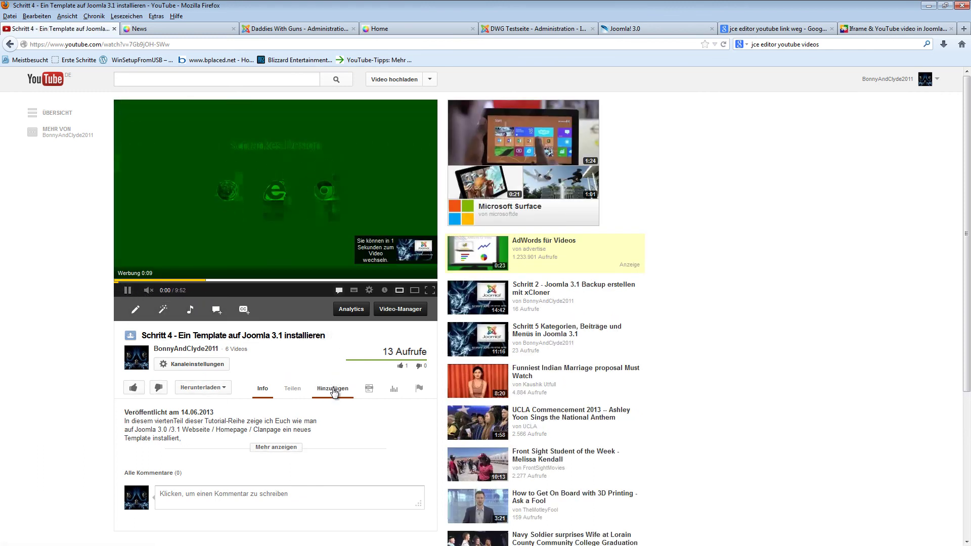
Step: Show the YouTube video's sharing options and copy its iframe embed code
left_click(303, 397)
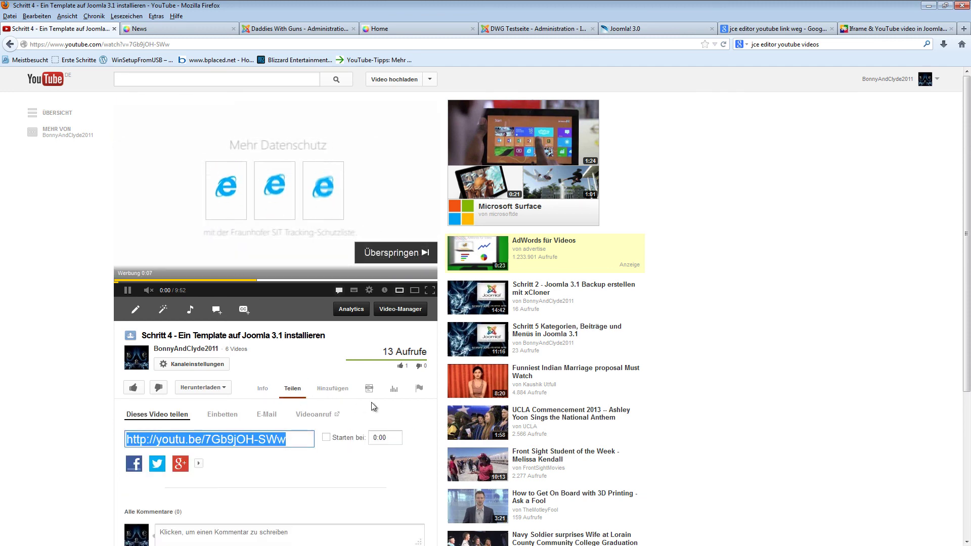
scroll(362, 401, "down", 2)
left_click(222, 357)
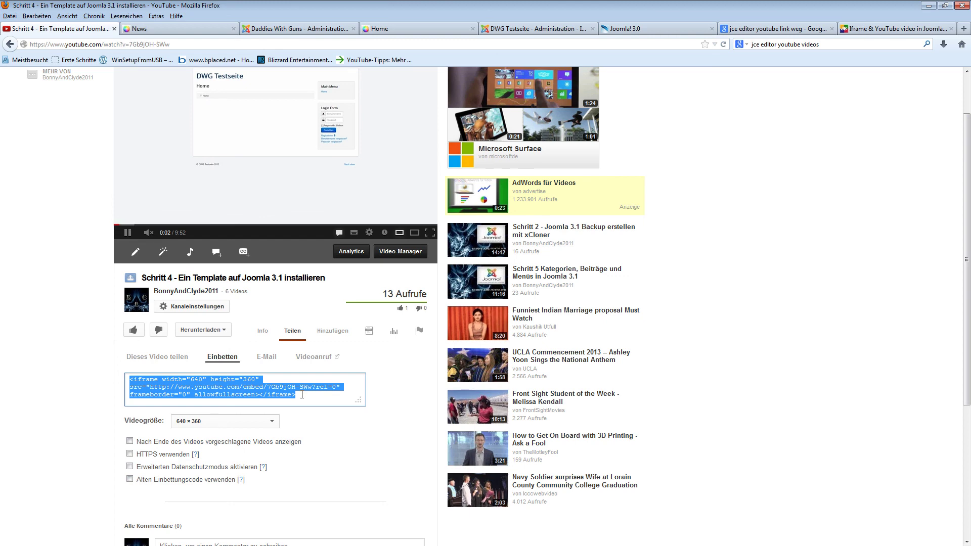
Step: Back in the new Joomla article, paste the YouTube iframe code into the HTML source and centre the embedded video
left_click(536, 28)
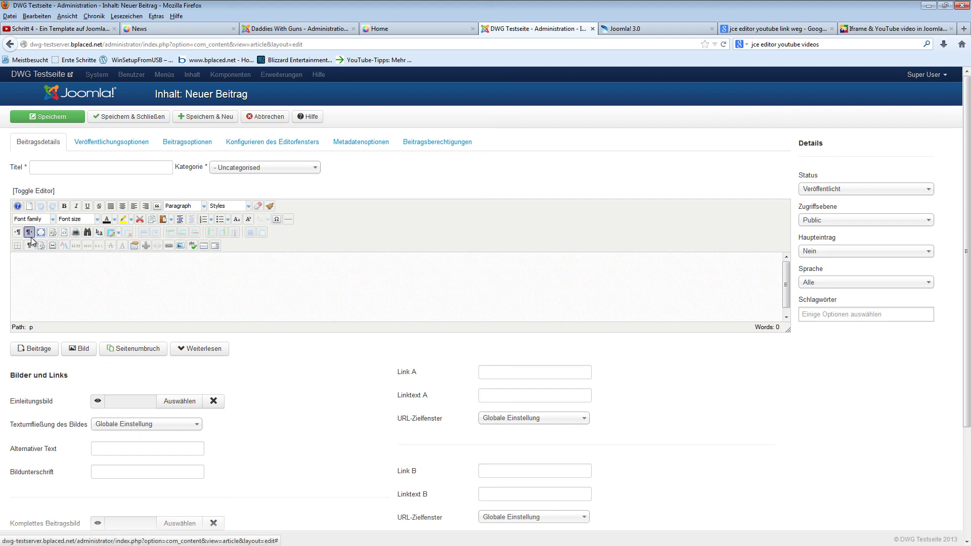
left_click(65, 233)
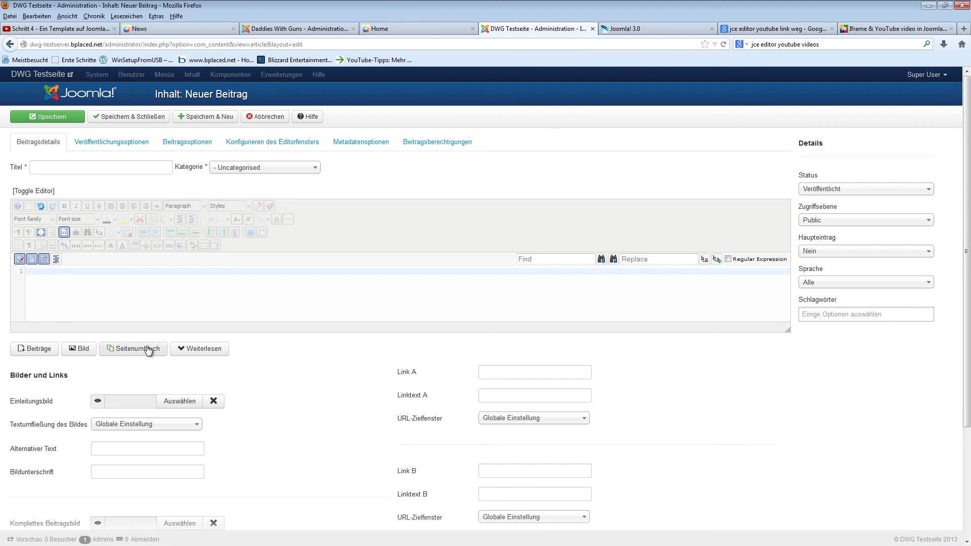
type("<iframe width=\"640\" height=\"360\" src=\"http://www.youtube.com/embed/7Gb9jOH-5Ww?rel=0\" frameborder=\"0\" allowfullscreen></iframe>")
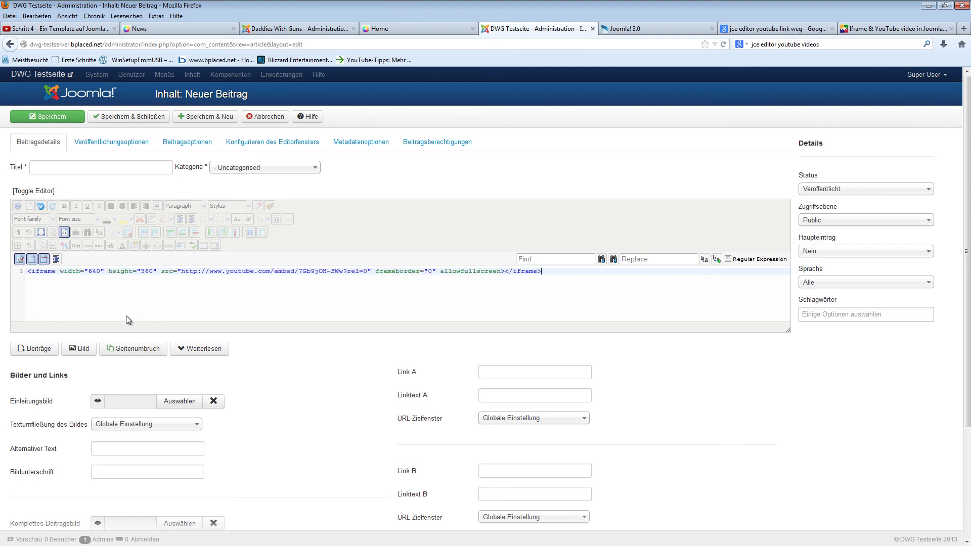
left_click(64, 232)
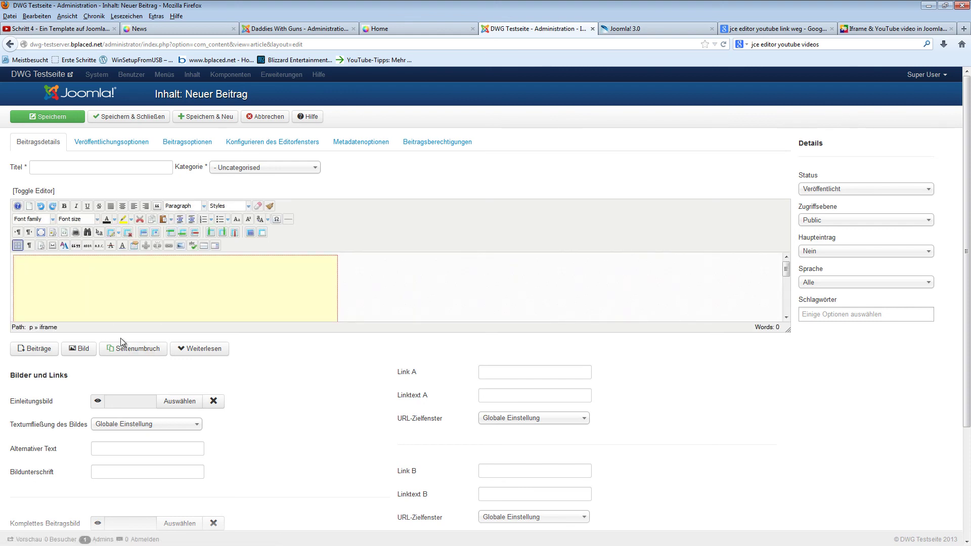
left_click(114, 280)
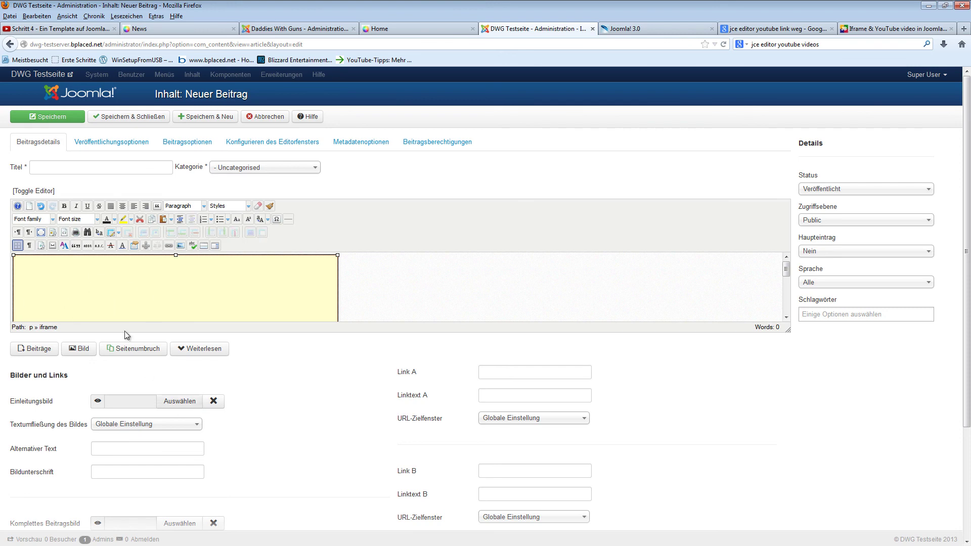
left_click(122, 206)
Step: Title the article "Test für YT", assign it to the category über uns, then save and close it
left_click(126, 168)
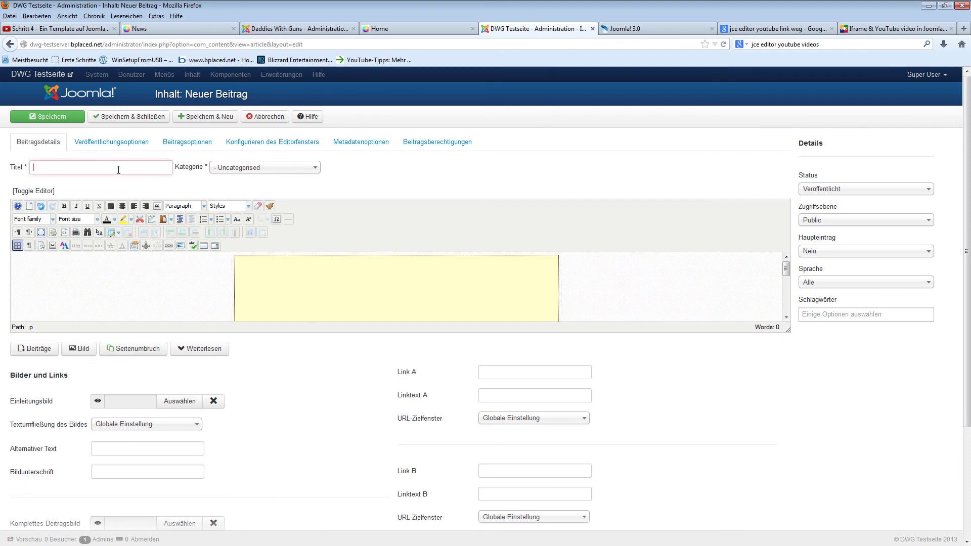
type("Te")
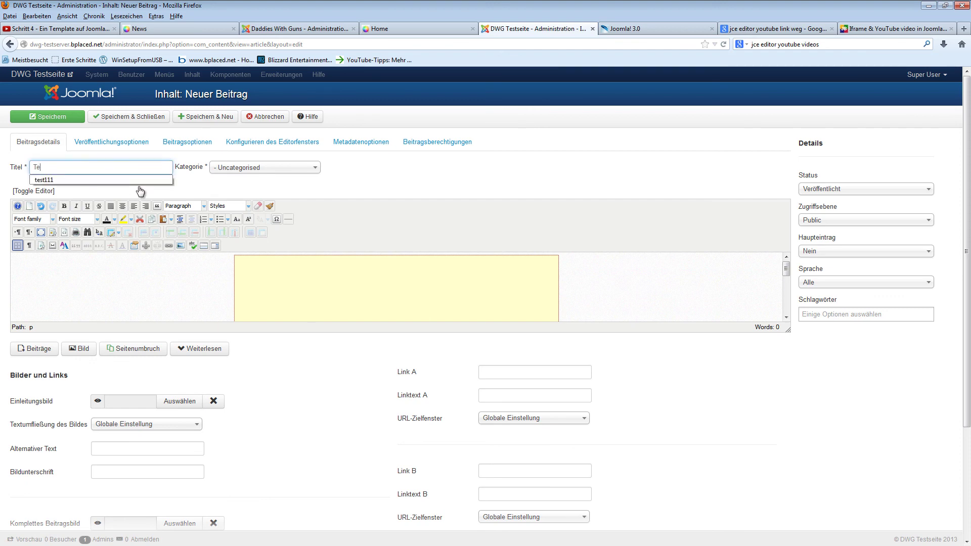
type("st für YT")
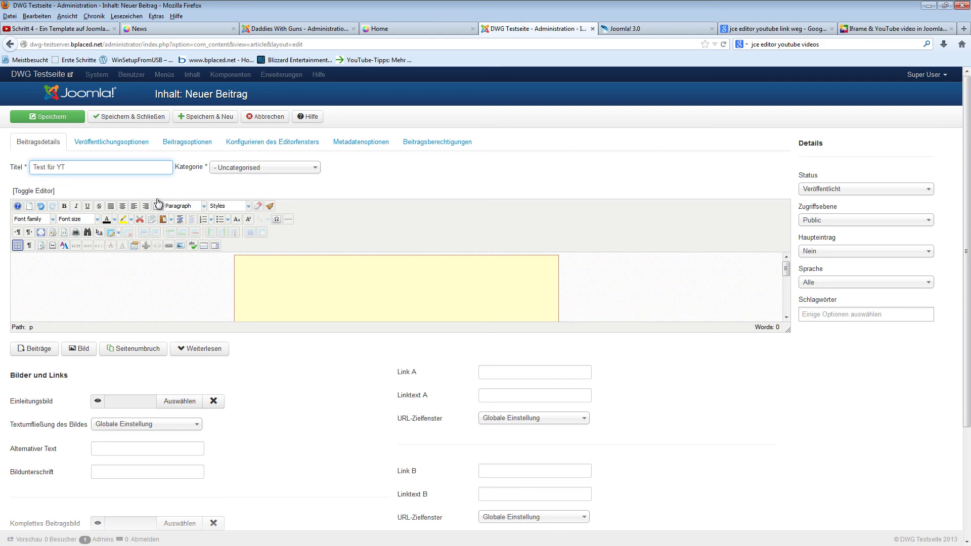
left_click(257, 168)
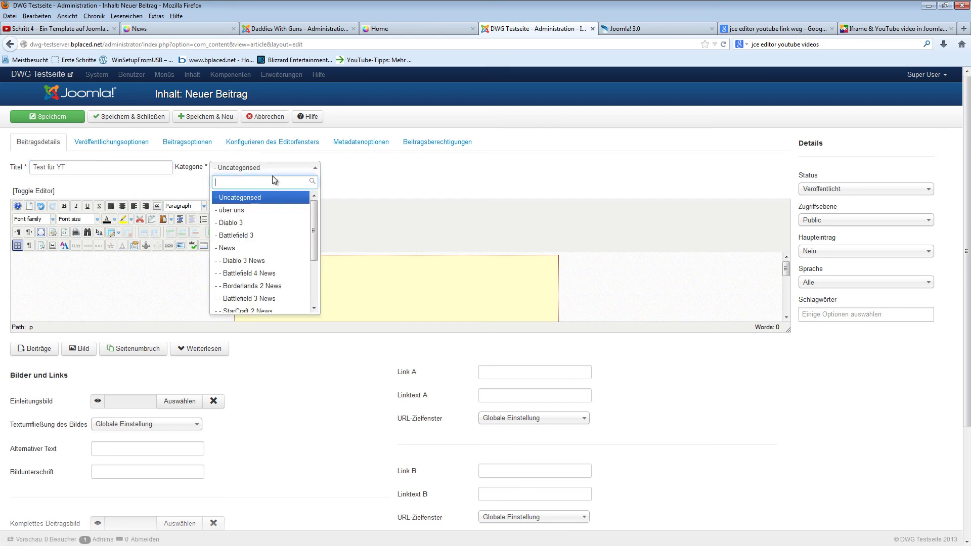
left_click(261, 217)
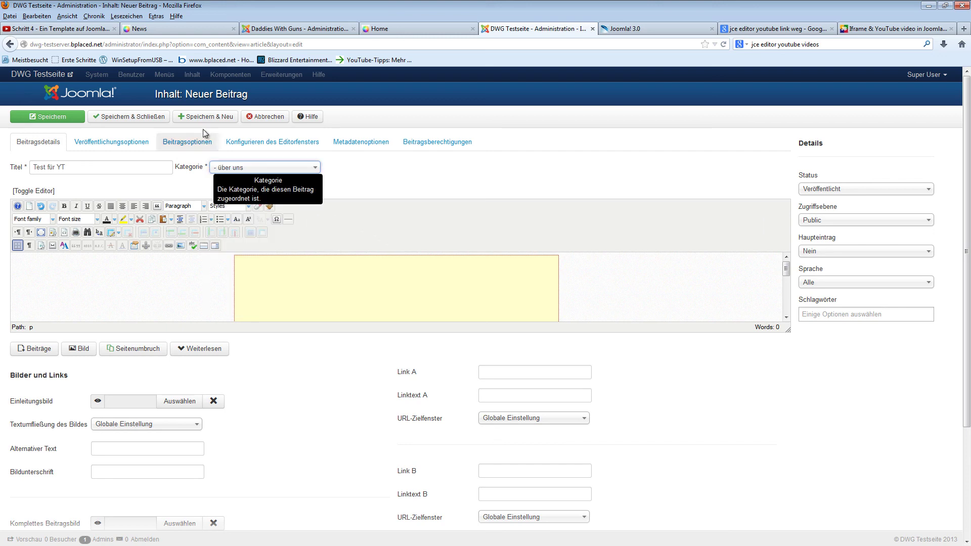
left_click(149, 117)
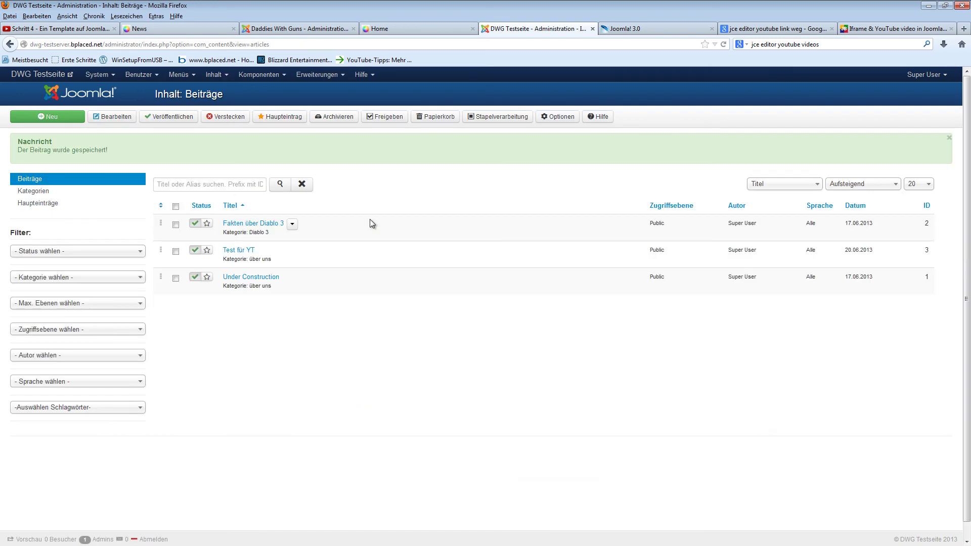
Step: Link the Main Menu entry Über Uns to the article "Test für YT", then save and close the entry
left_click(180, 75)
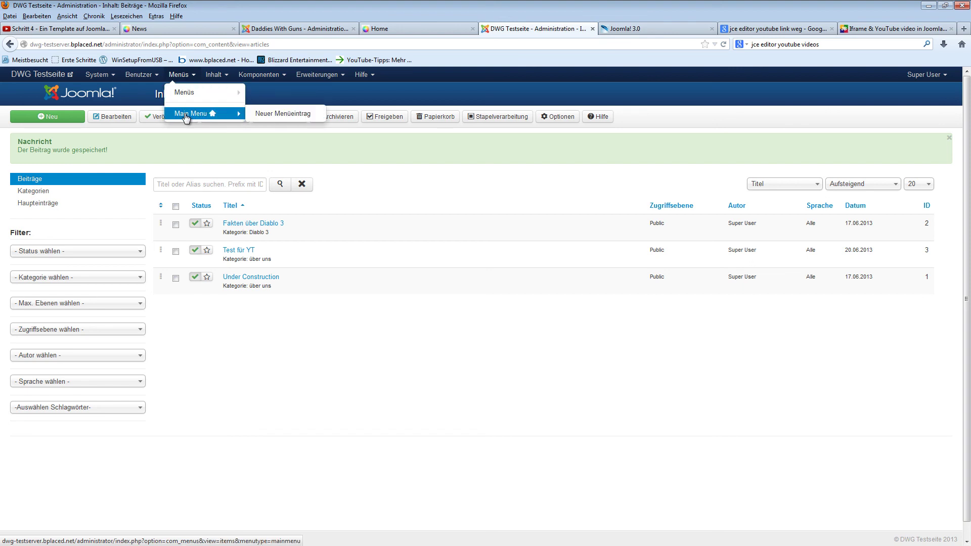
left_click(186, 116)
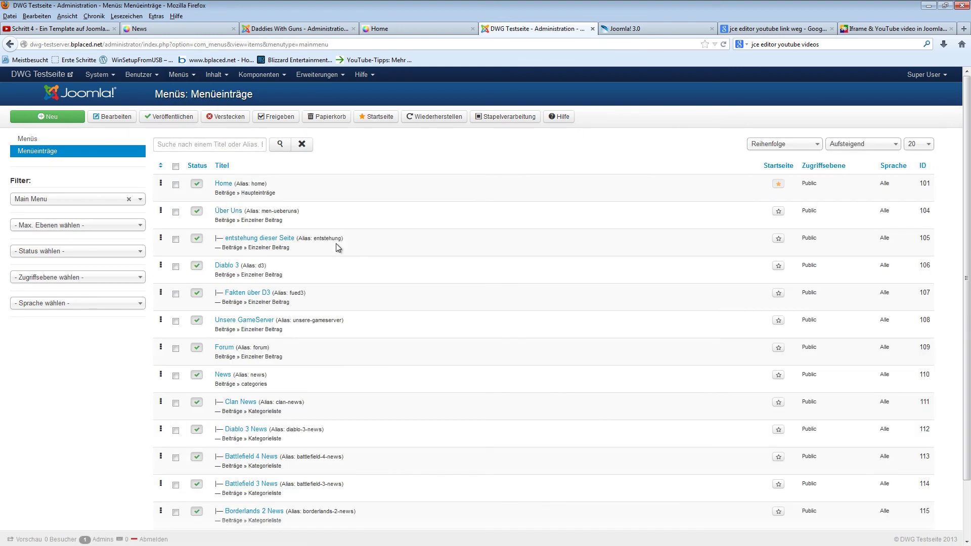
left_click(228, 211)
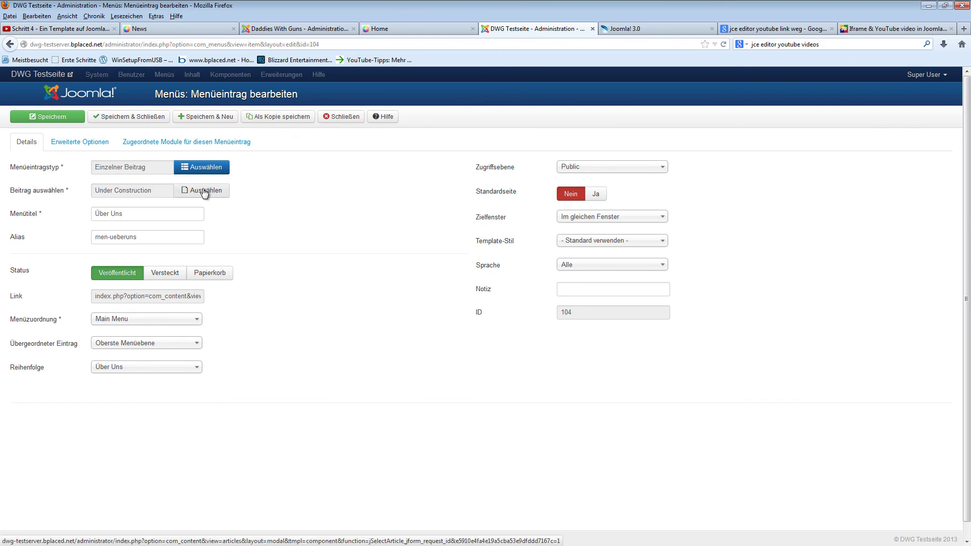
left_click(211, 190)
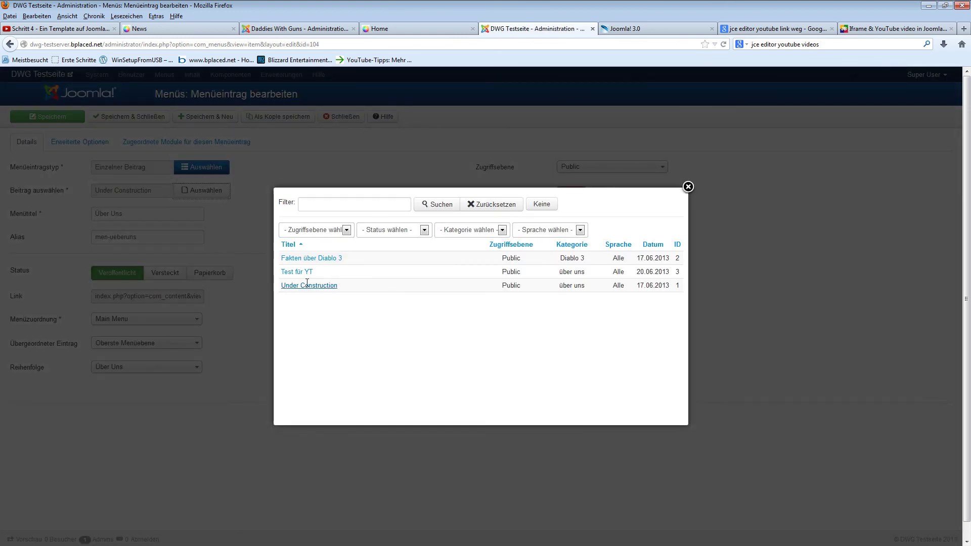
left_click(292, 271)
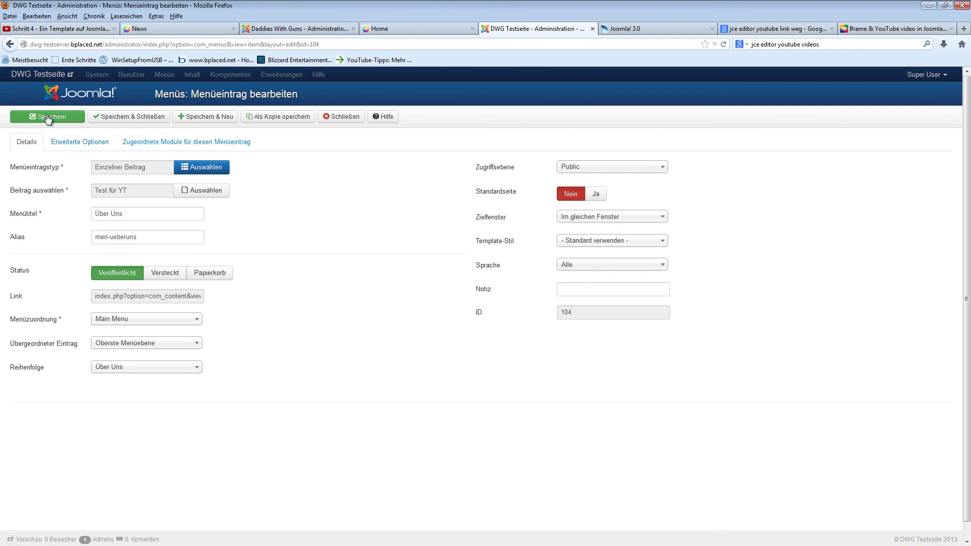
left_click(146, 117)
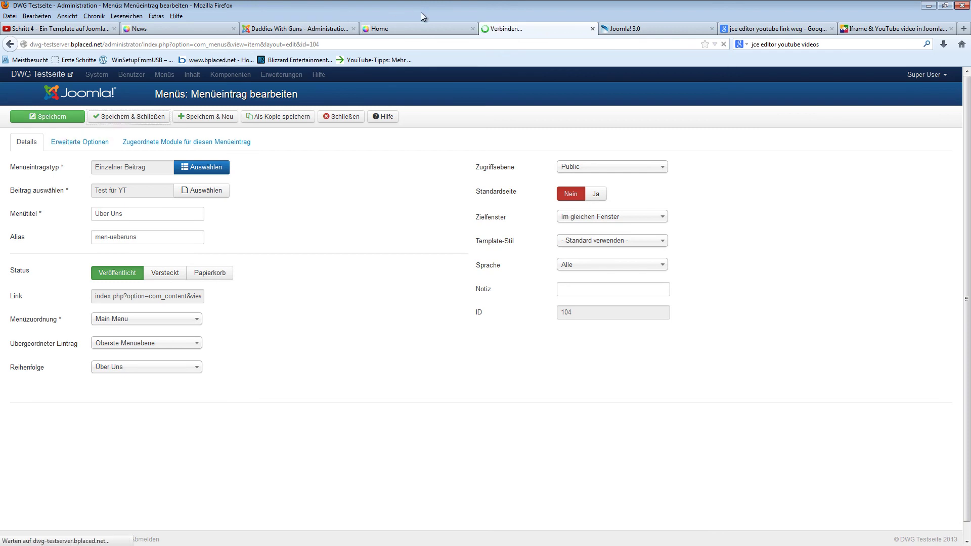
Step: On the site's front end, open the Über Uns page and play the embedded YouTube video briefly as a test
left_click(414, 28)
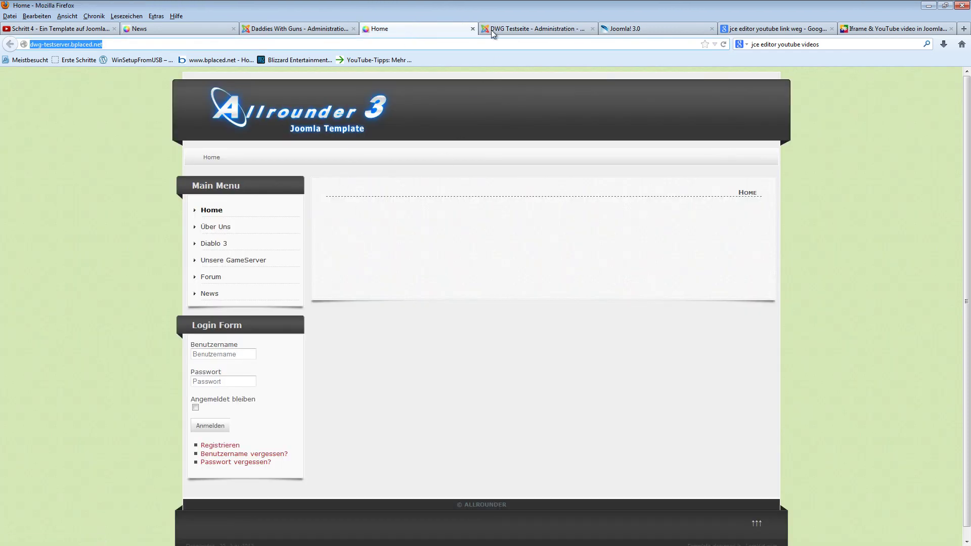
left_click(215, 226)
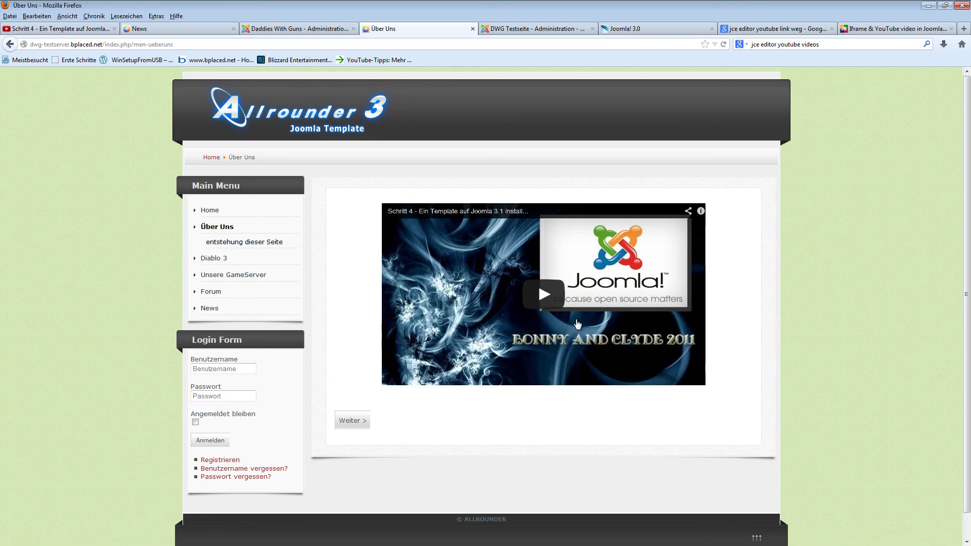
left_click(538, 297)
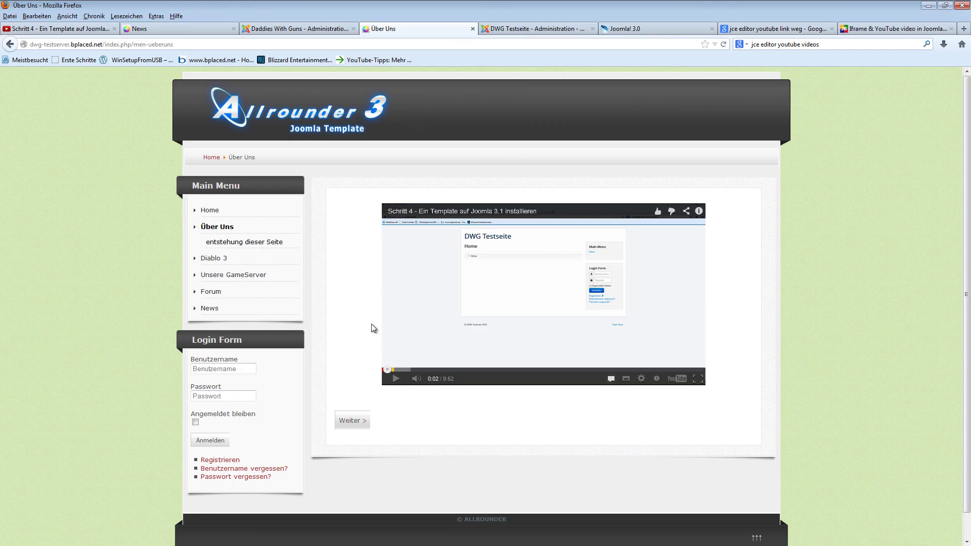
Step: Return to the Joomla administration and open the JCE editor's global configuration to review its cleanup and output settings
left_click(495, 29)
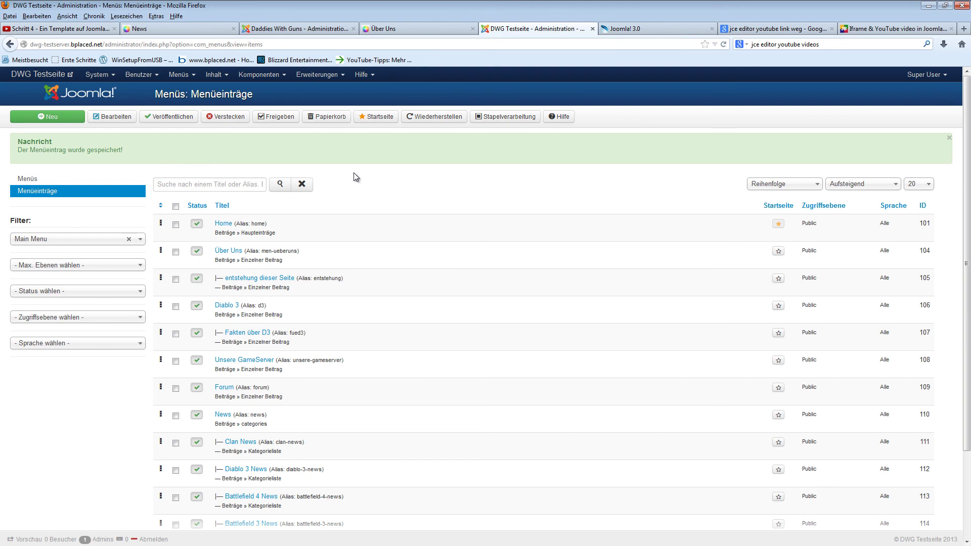
left_click(276, 74)
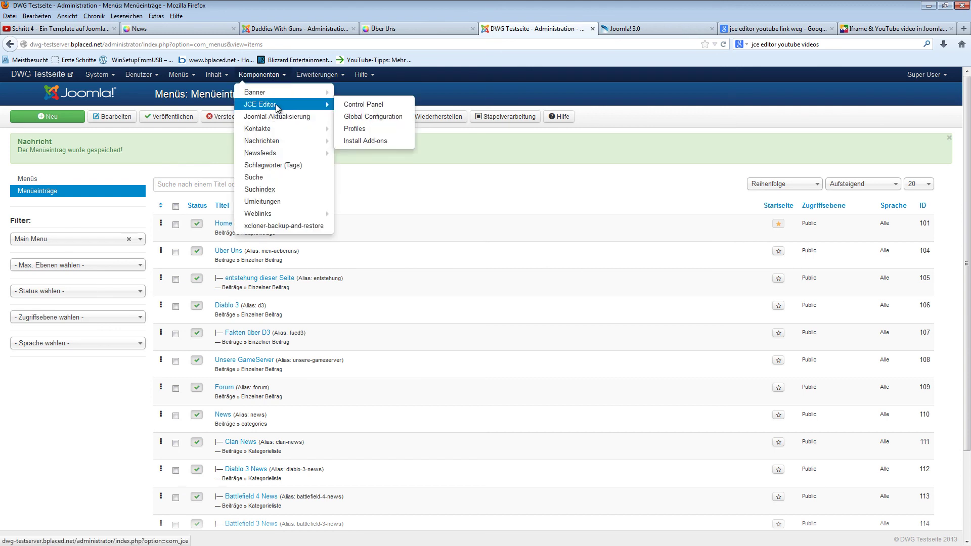
left_click(275, 104)
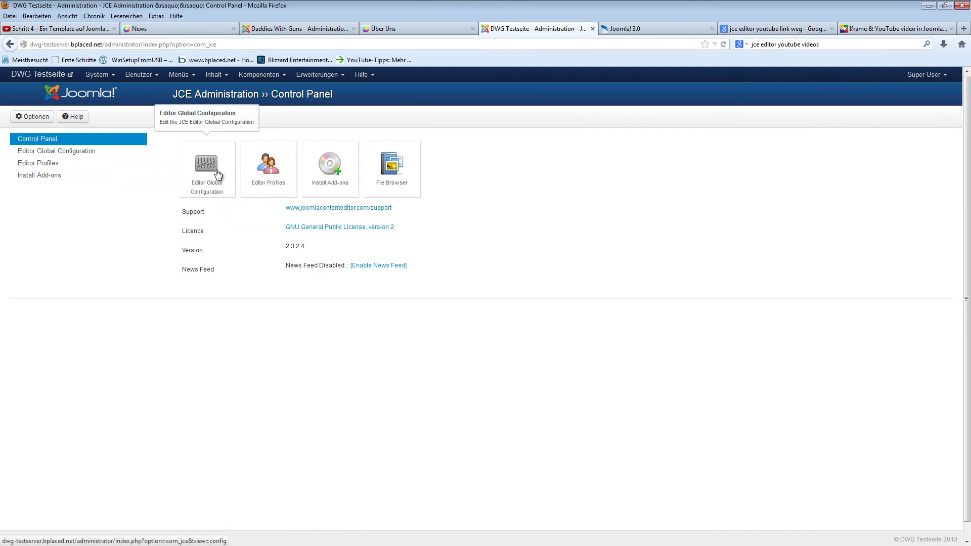
left_click(218, 175)
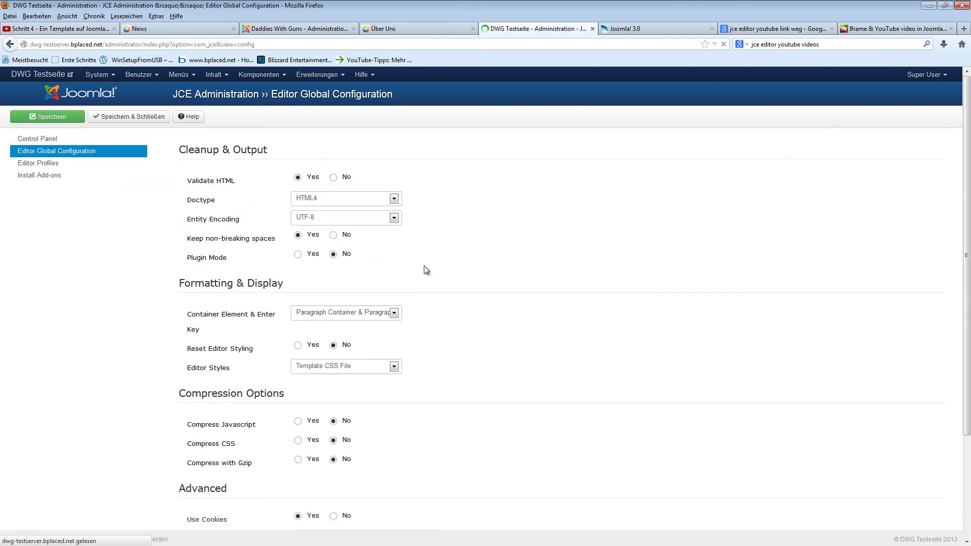
mouse_move(202, 239)
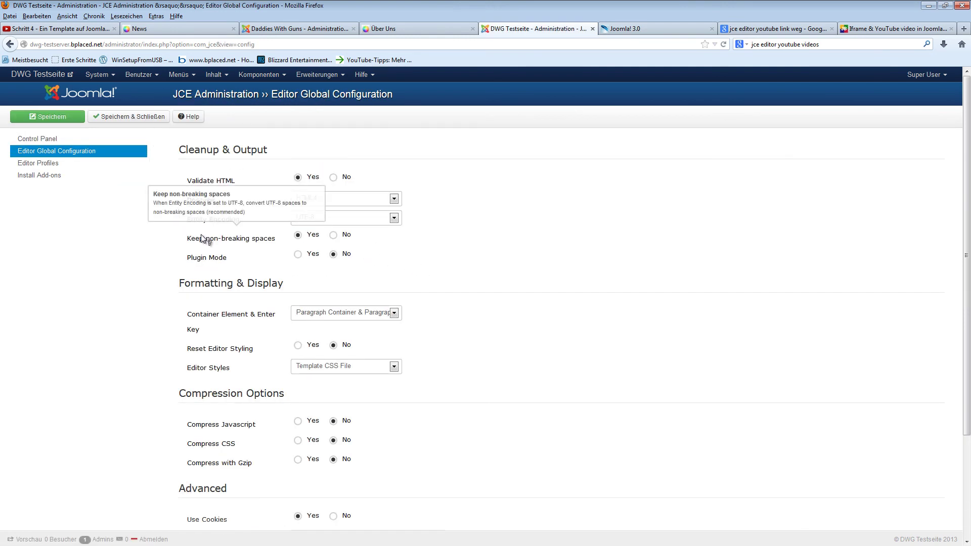